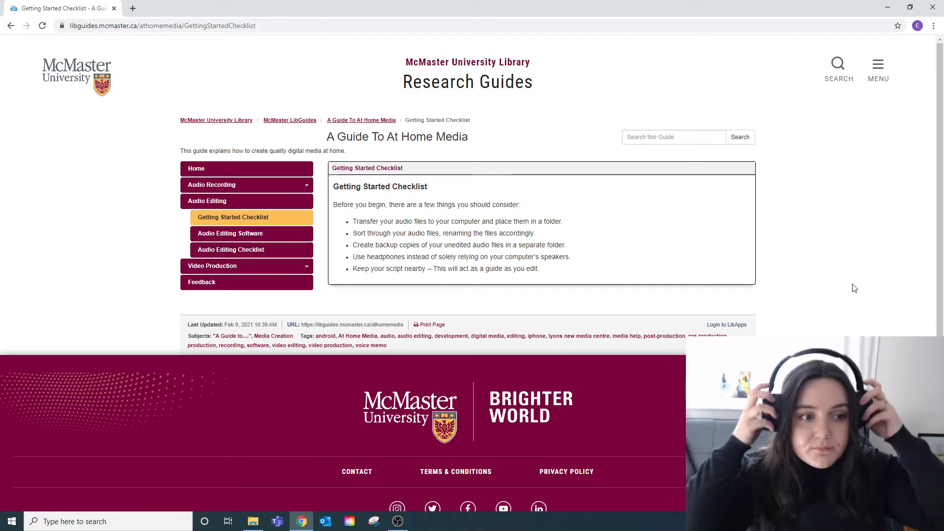
Open the guide's Audio Editing Checklist page.
left_click(250, 249)
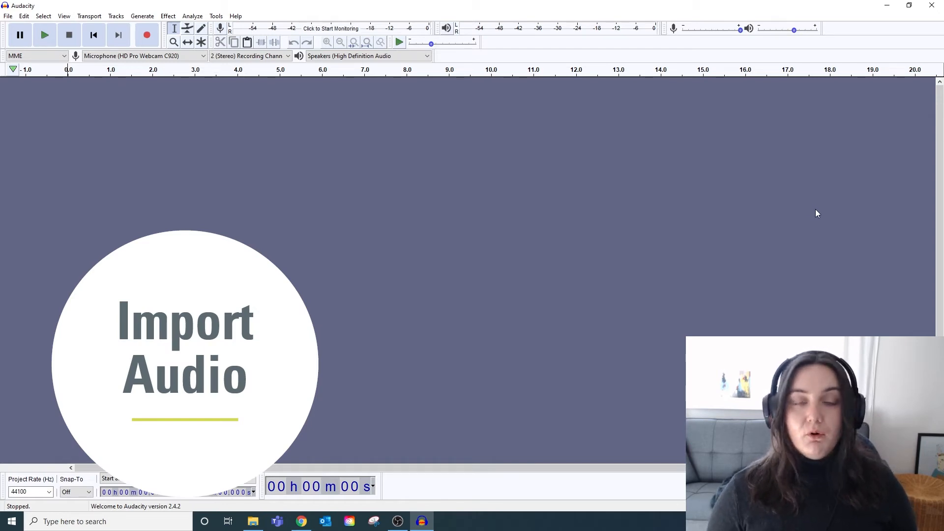
Switch to Audacity and import the audio file "lyons audio 24" as a track.
left_click(8, 16)
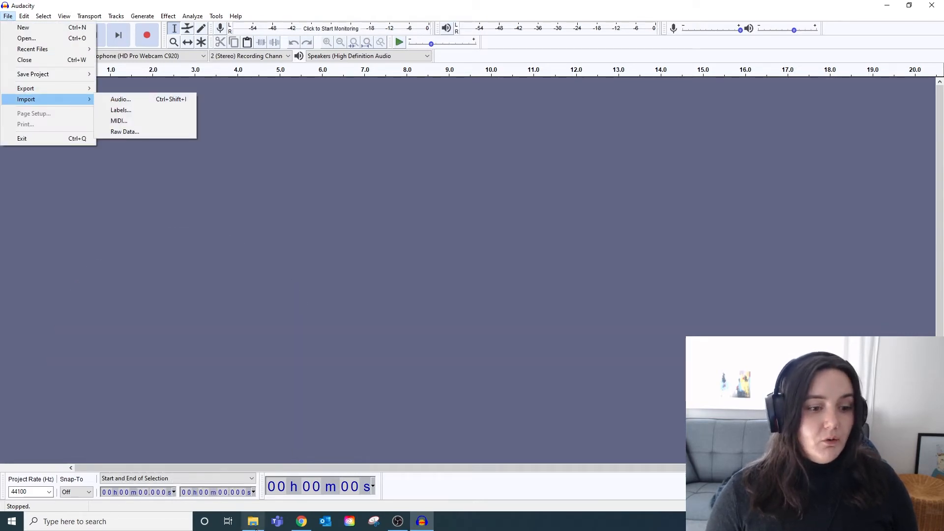
left_click(675, 11)
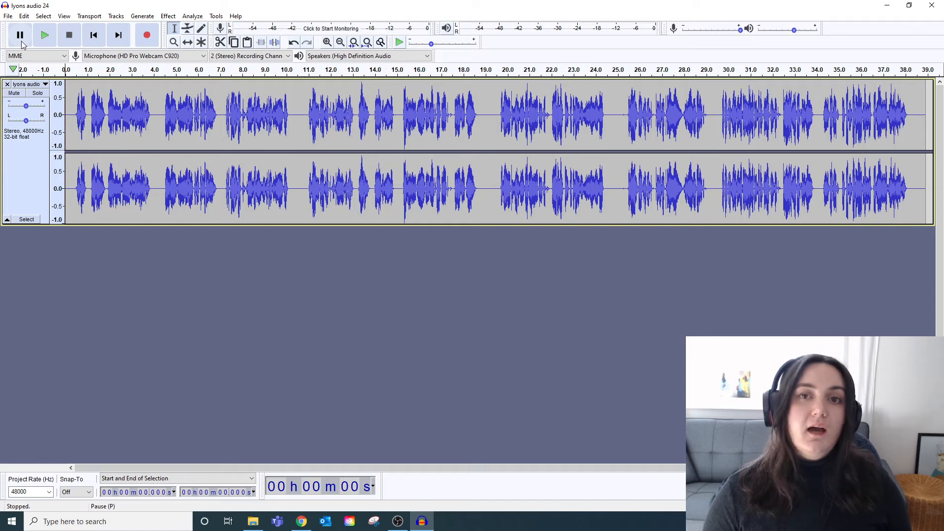
Play the recording's opening, pause at about 7 s, and cut the section from about 4.29 to 7.09 s.
left_click(43, 39)
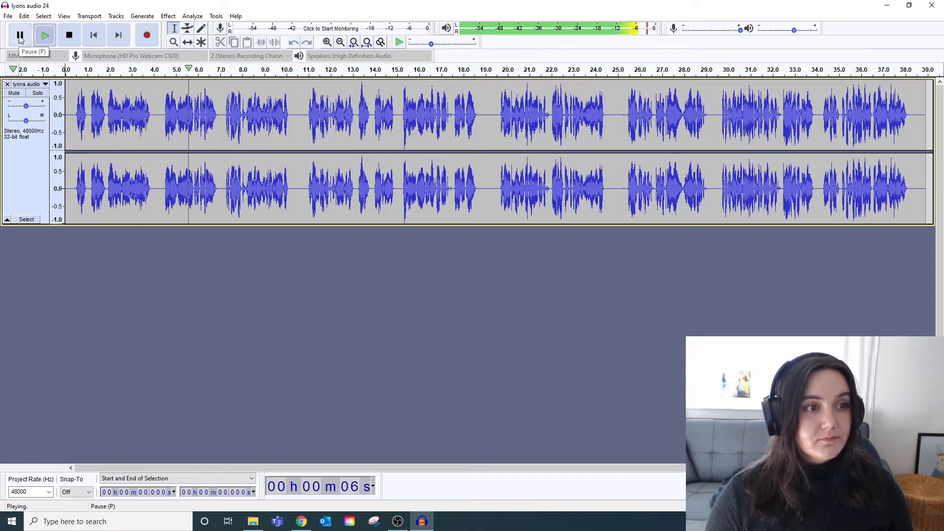
left_click(19, 37)
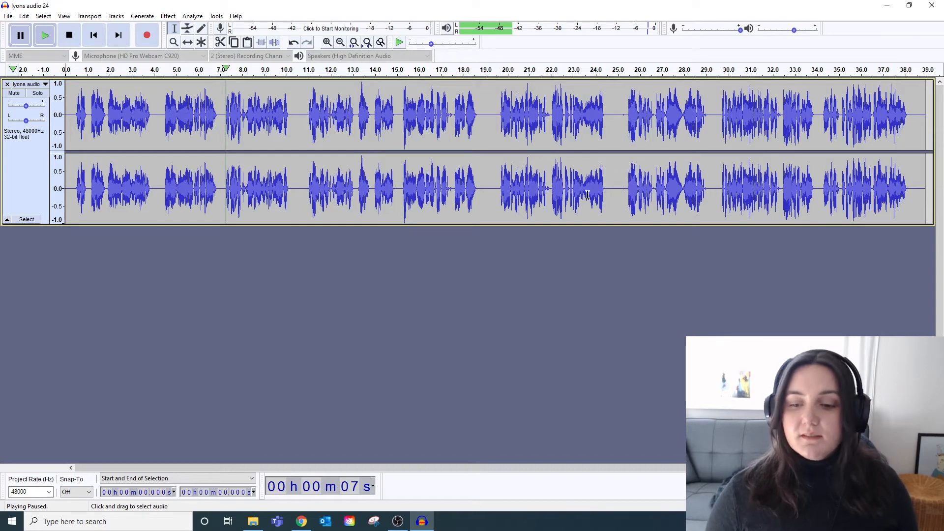
left_click(160, 115)
left_click_drag(160, 115, 222, 118)
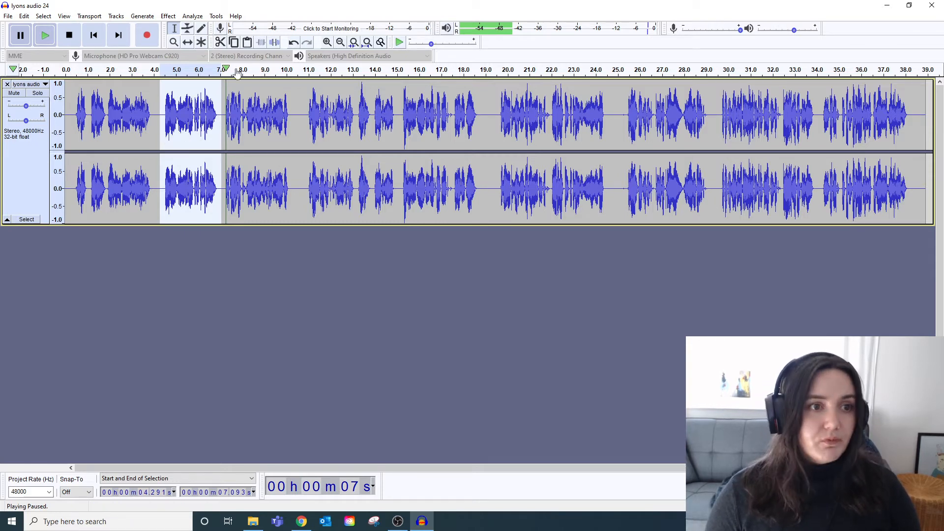
left_click(221, 43)
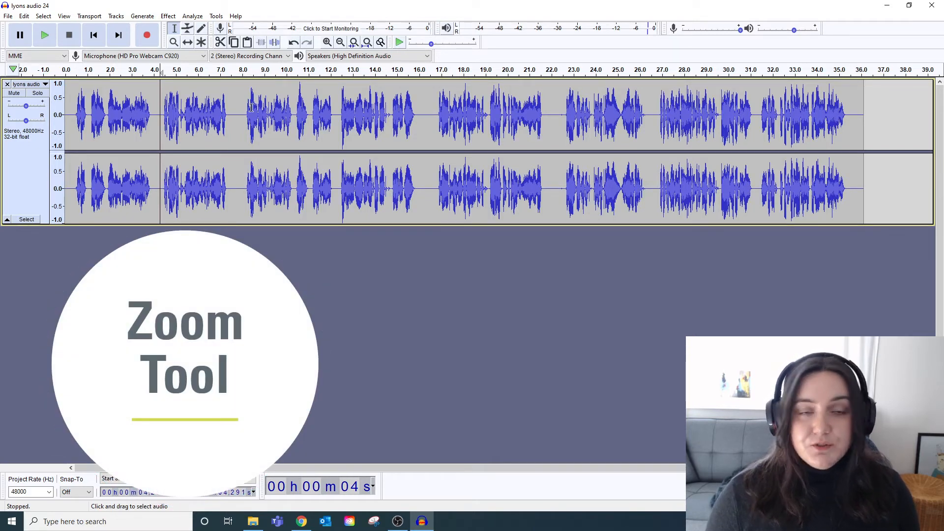
Use the Zoom Tool to magnify the waveform around 7 s and zoom back out.
left_click(174, 43)
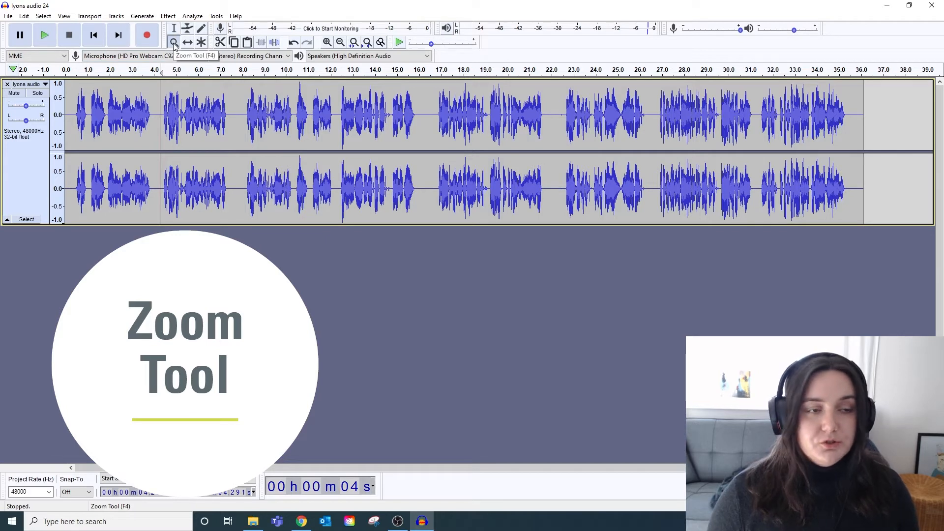
left_click(296, 124)
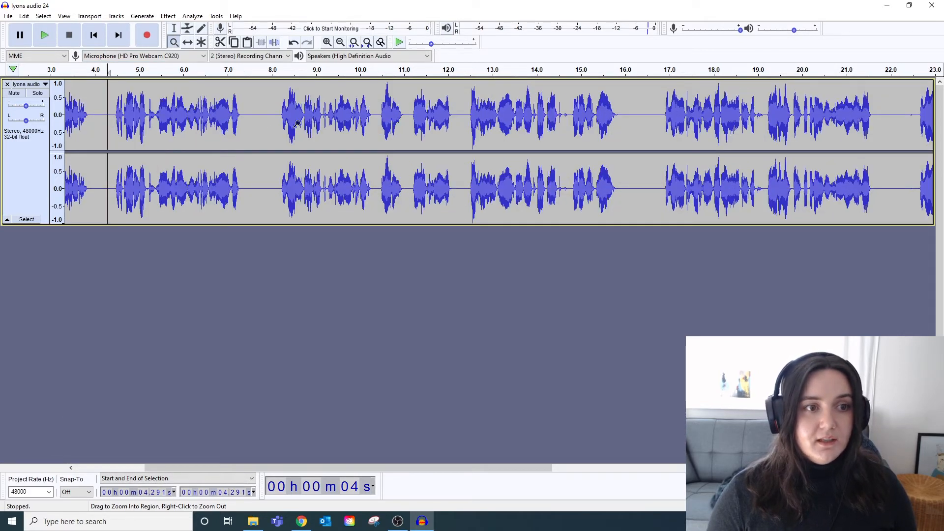
left_click(218, 118)
left_click(229, 118)
left_click(233, 119)
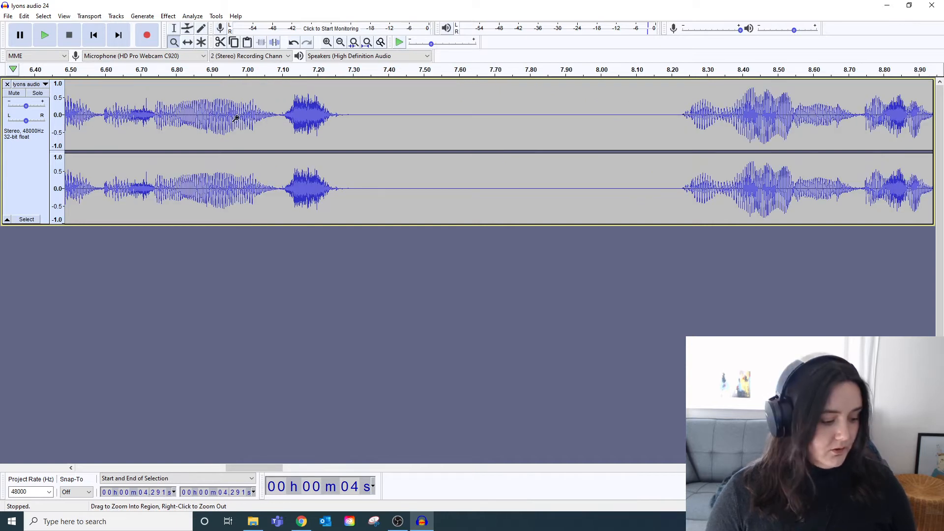
key("shift")
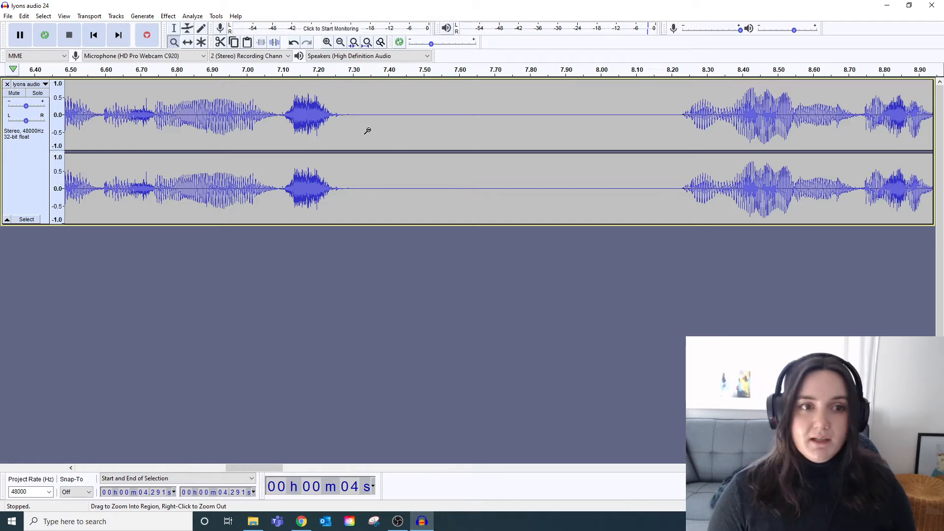
left_click(344, 132, "shift")
left_click(346, 128, "shift")
left_click(346, 128, "shift")
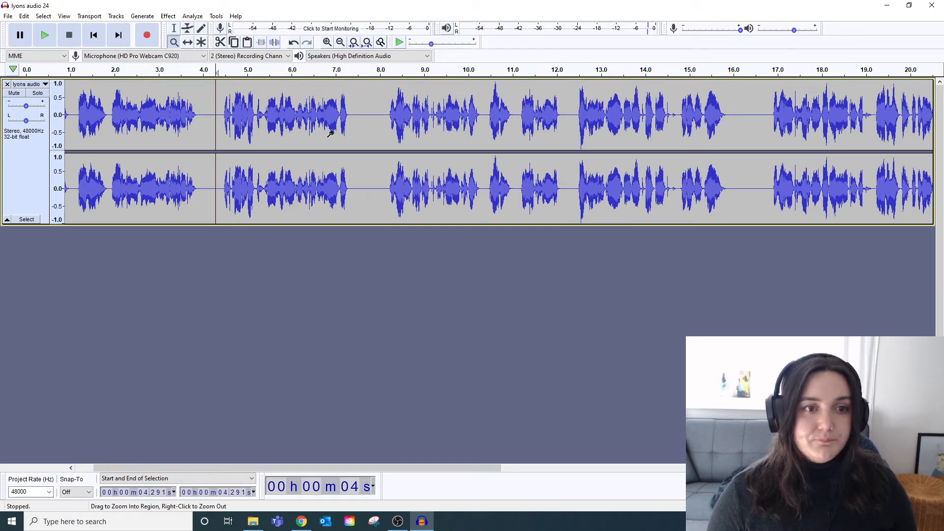
Delete the short burst of sound just before the silent gap, from about 7.098 to 7.310 s.
left_click(343, 117)
left_click(339, 118)
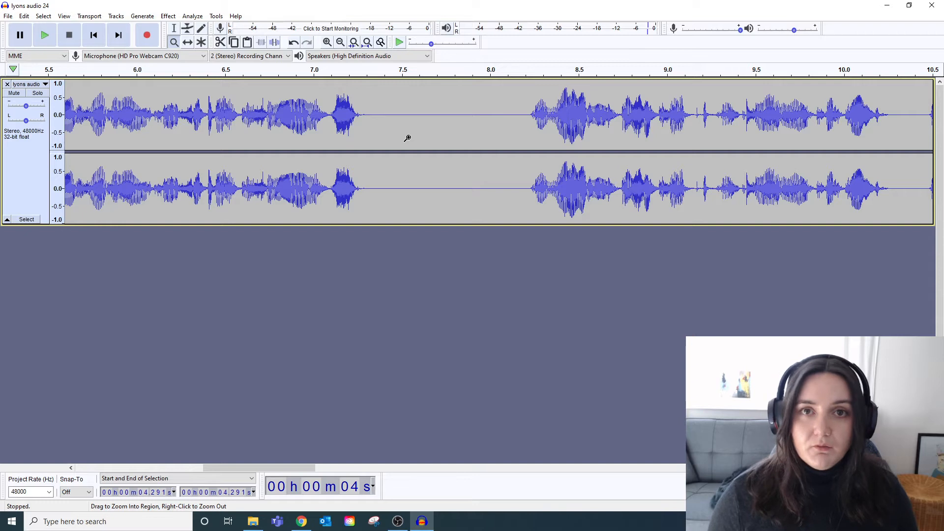
left_click(173, 29)
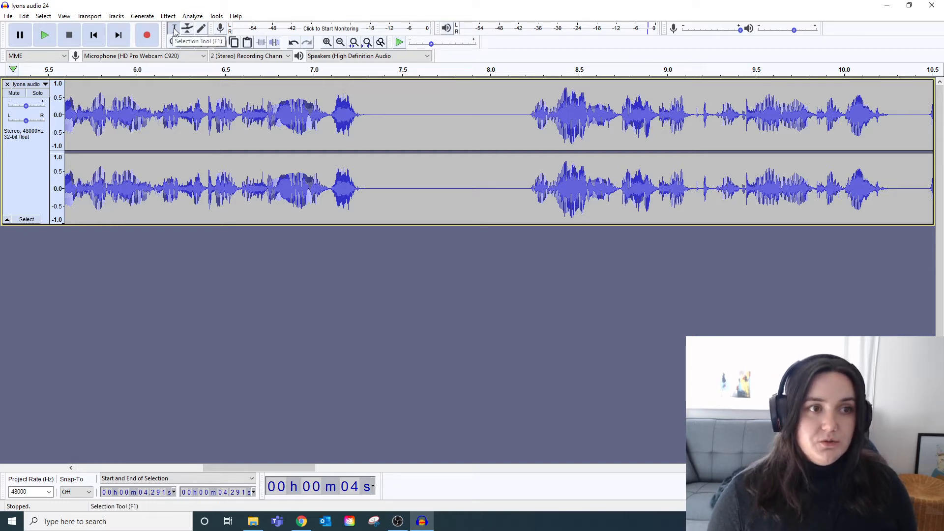
left_click_drag(329, 115, 361, 118)
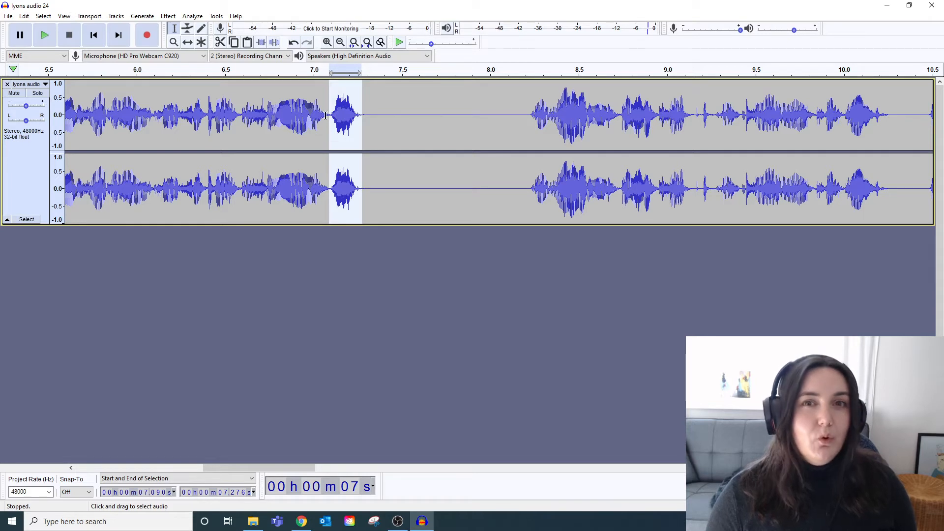
left_click_drag(343, 112, 365, 114)
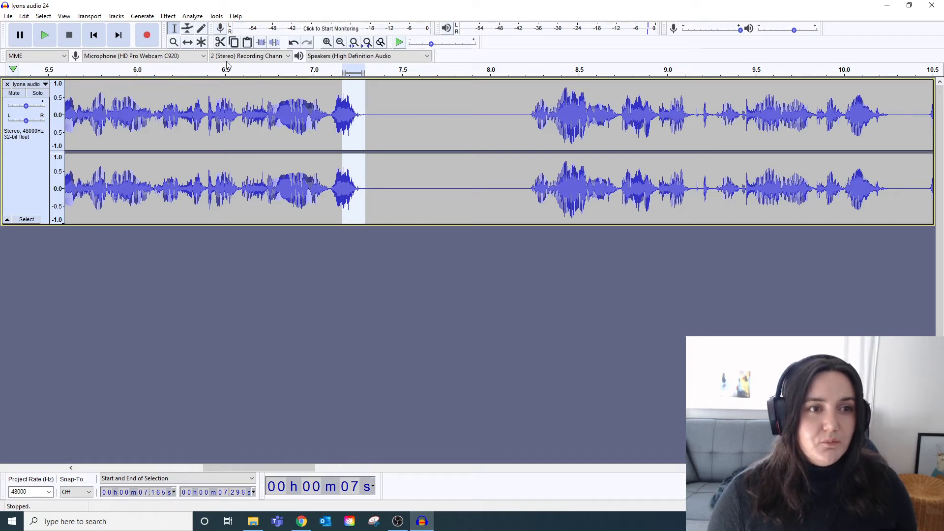
key("F4")
left_click(331, 118)
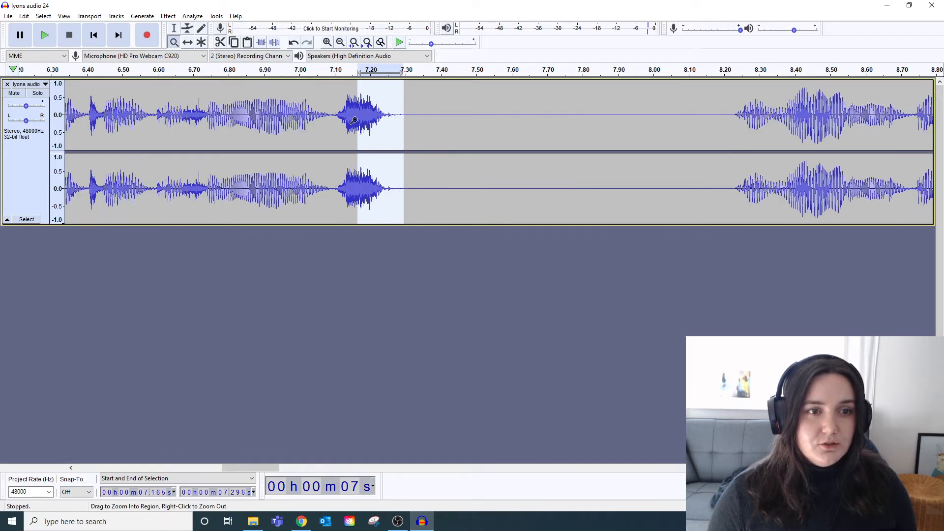
left_click(334, 118)
left_click(174, 30)
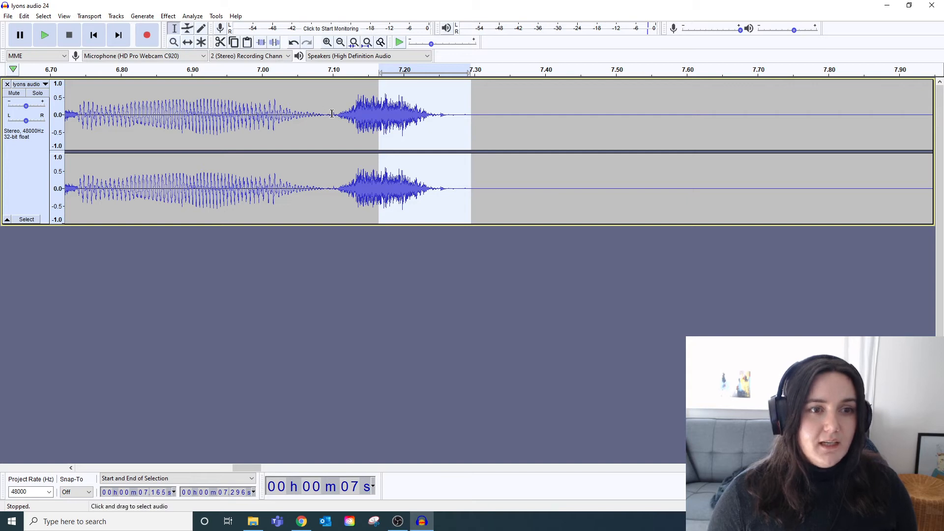
left_click_drag(332, 113, 397, 115)
left_click_drag(481, 123, 481, 124)
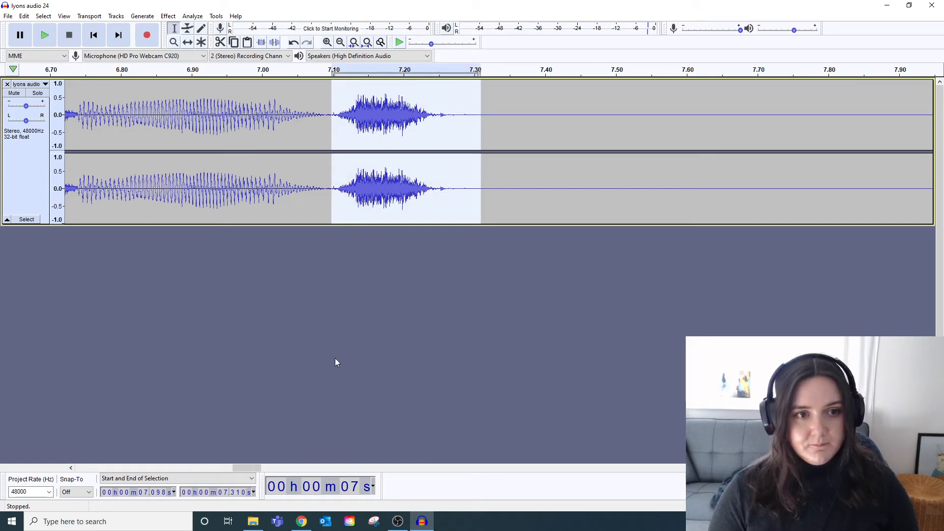
key("Delete")
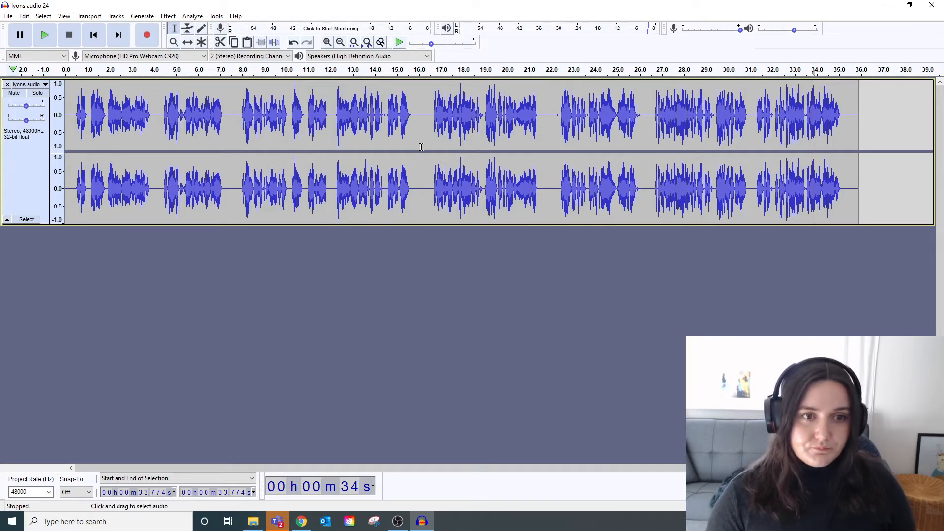
Listen to the quiet gap starting at about 21.44 s, pausing where the speech resumes.
left_click(174, 42)
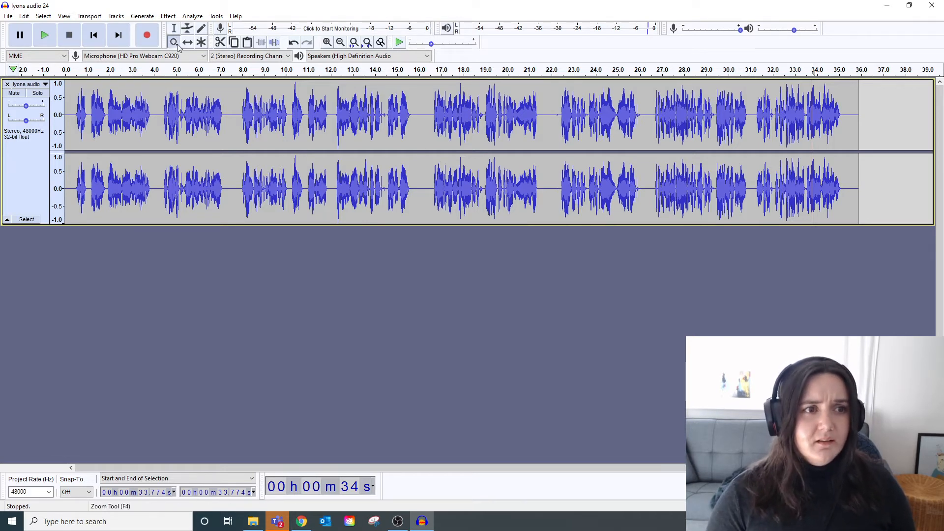
double_click(543, 118)
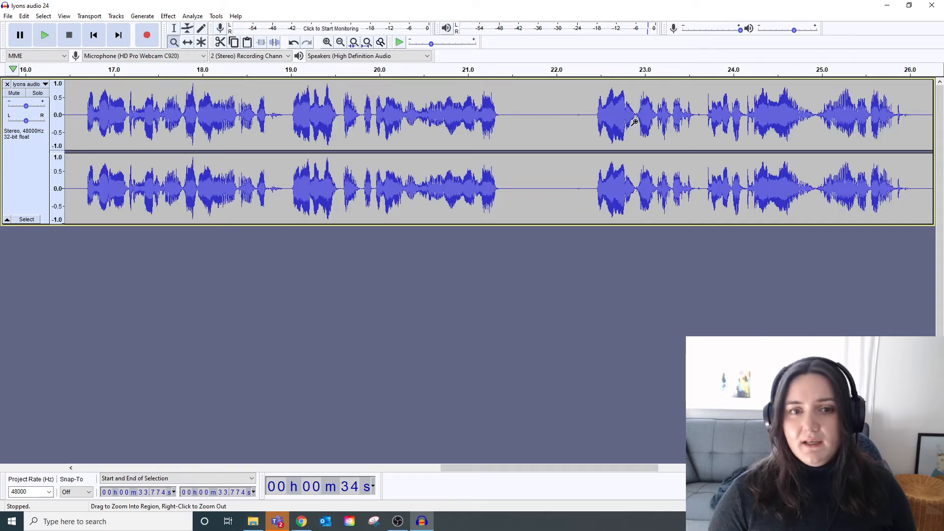
left_click(173, 28)
left_click(506, 113)
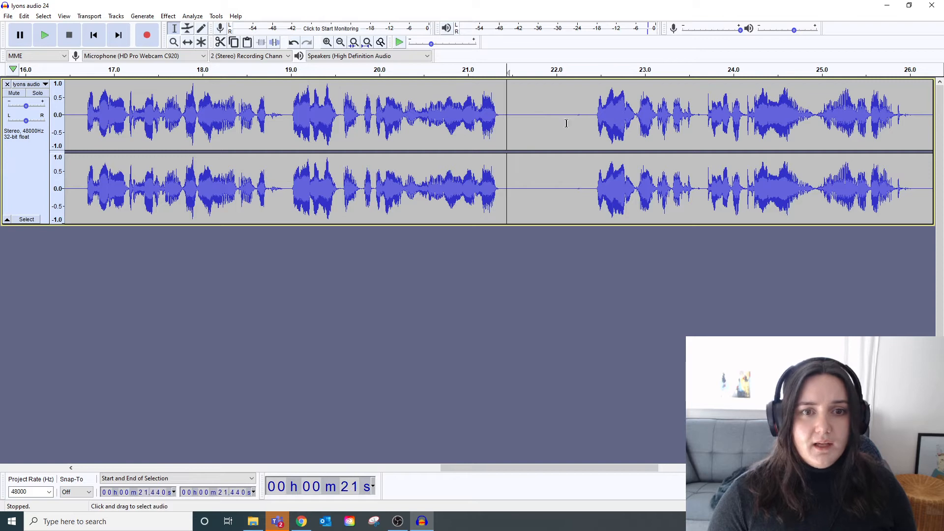
left_click(45, 35)
key("p")
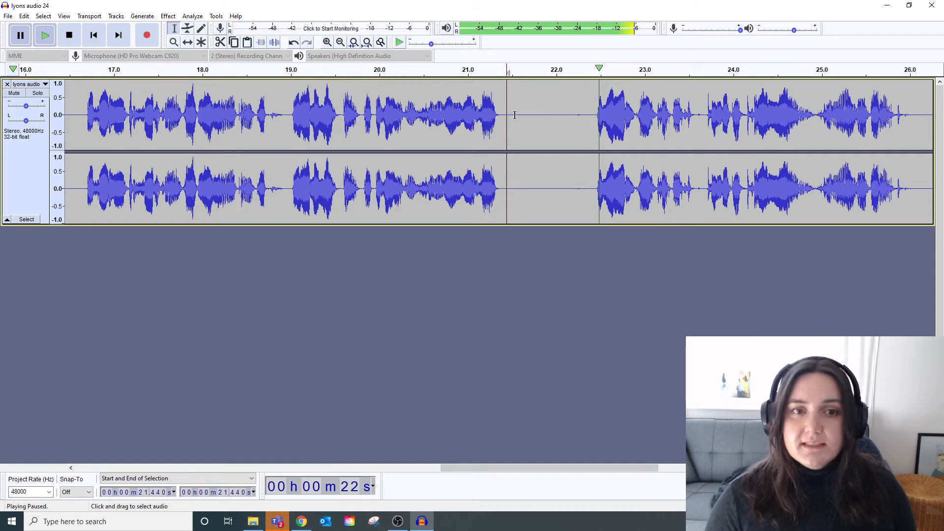
Capture a noise profile for Noise Reduction from the quiet gap between about 21.48 and 22.23 s.
left_click_drag(510, 115, 576, 120)
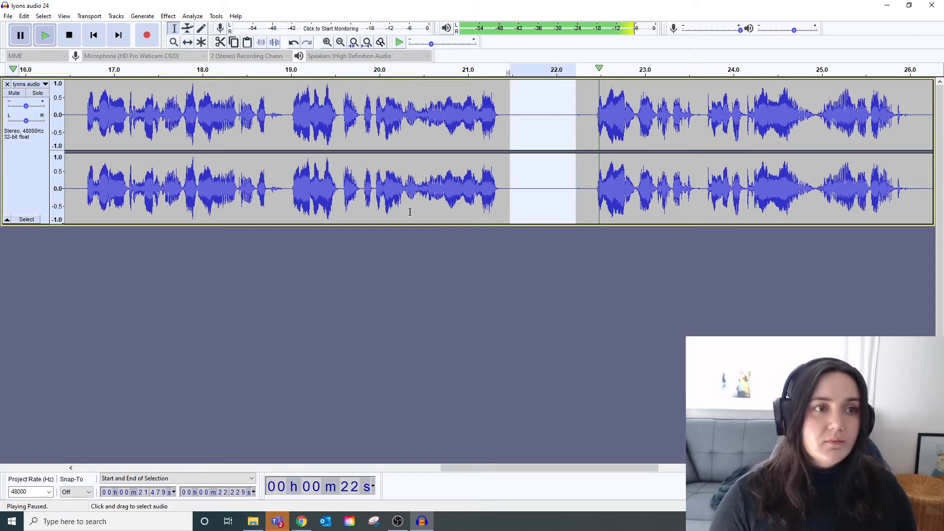
left_click(171, 17)
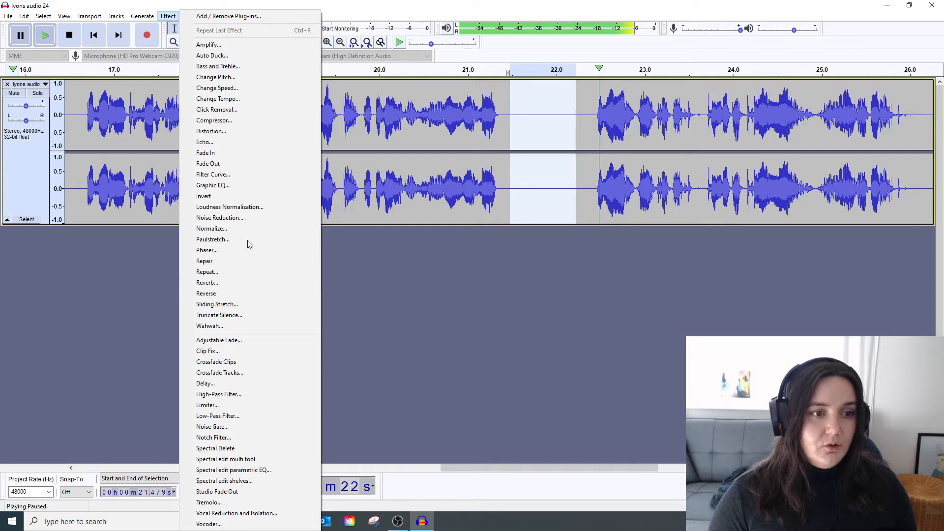
left_click(231, 220)
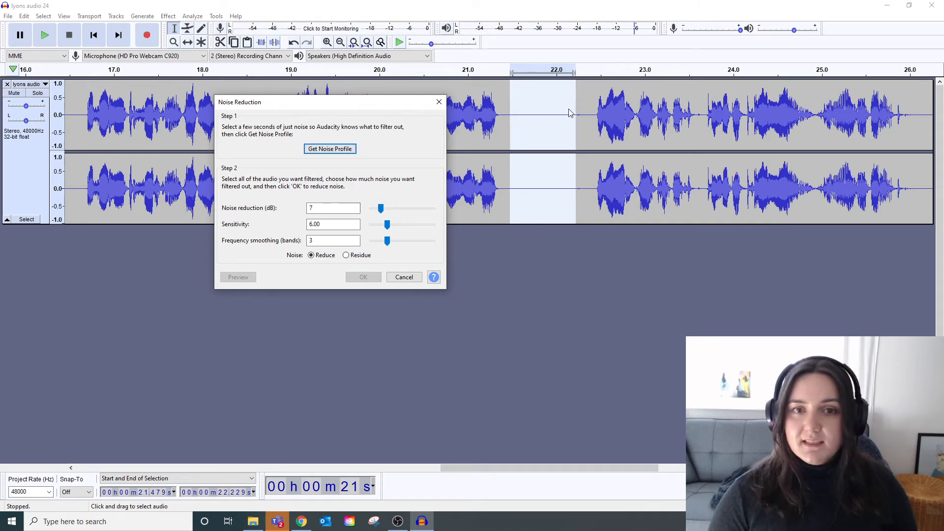
left_click(330, 149)
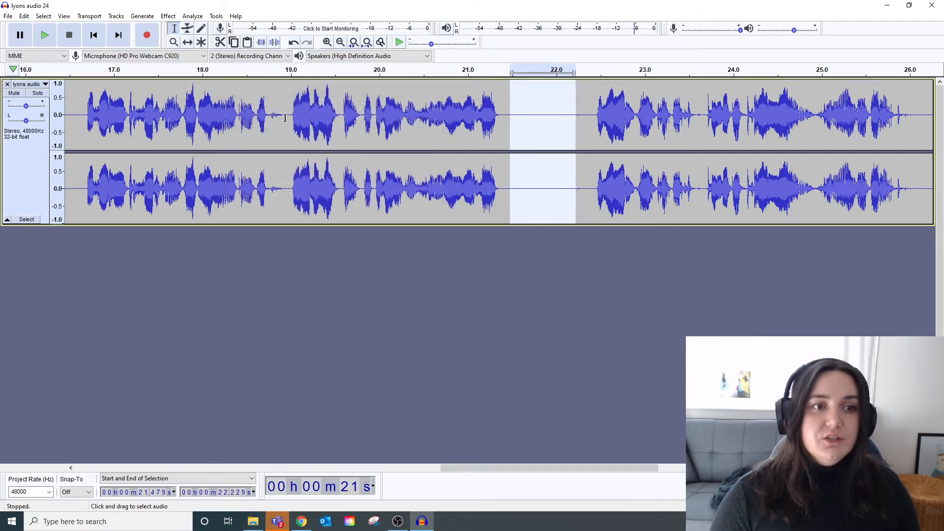
Select the audio from about 18.93 to 22.22 s and preview the Noise Reduction effect on it.
left_click(284, 114)
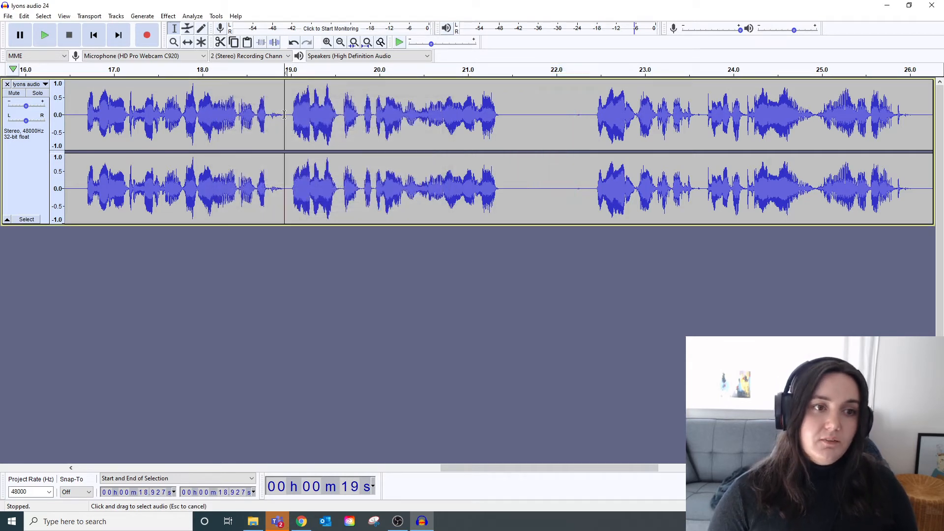
left_click_drag(284, 114, 575, 138)
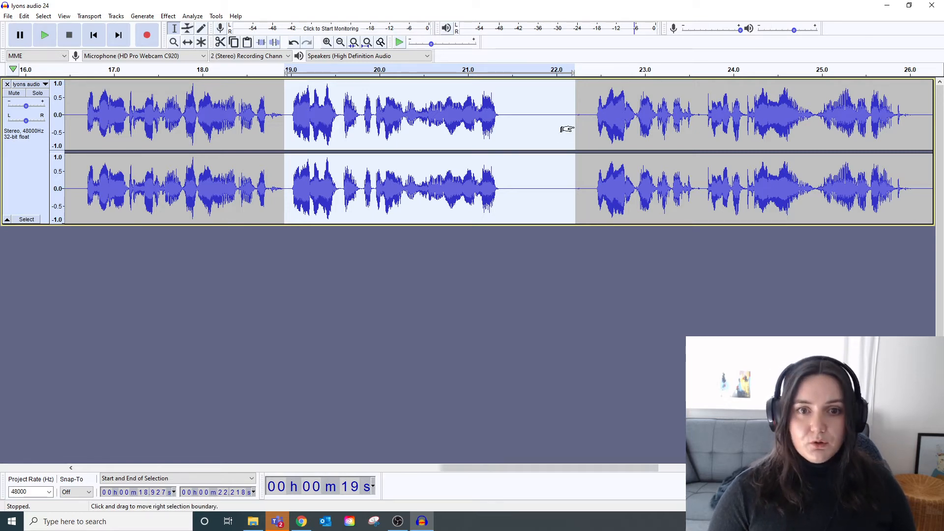
left_click(167, 16)
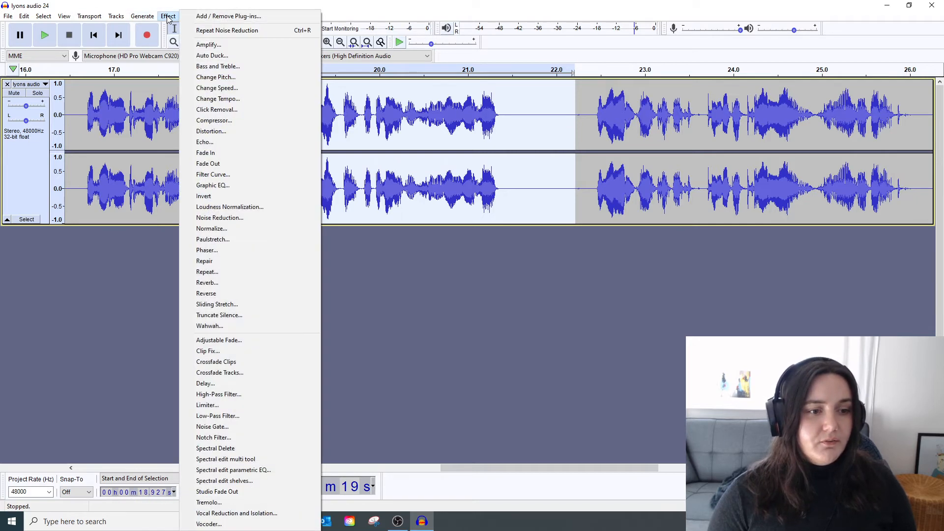
left_click(259, 217)
left_click_drag(432, 162, 668, 130)
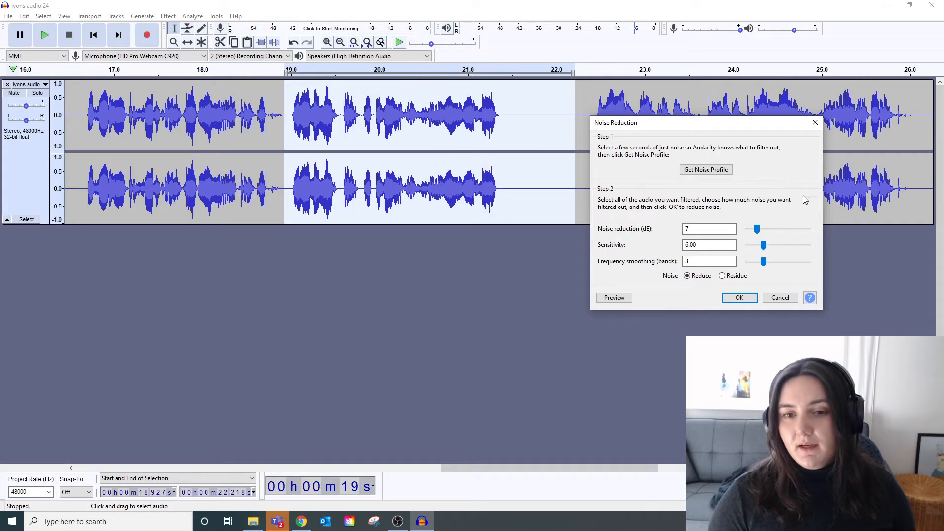
left_click(616, 298)
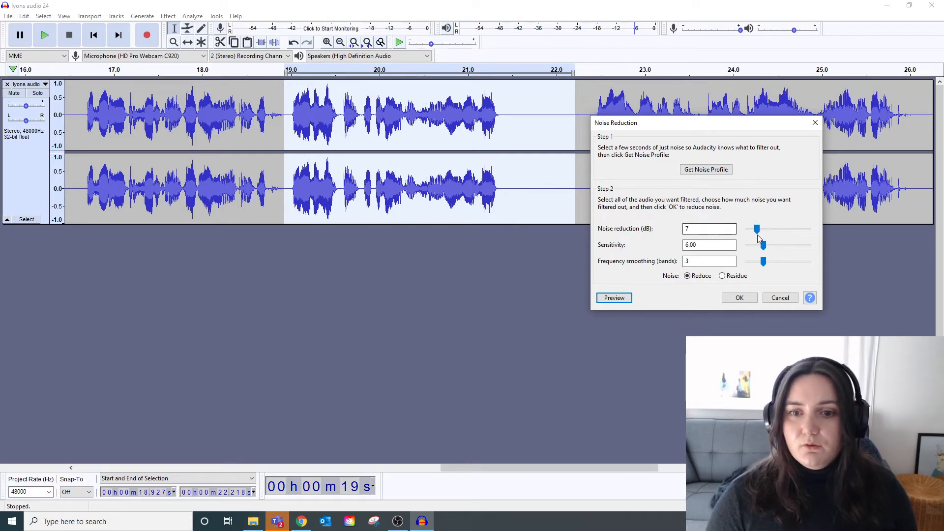
Try a noise reduction amount of 12 dB, and lower it to 5 dB.
left_click_drag(758, 231, 769, 229)
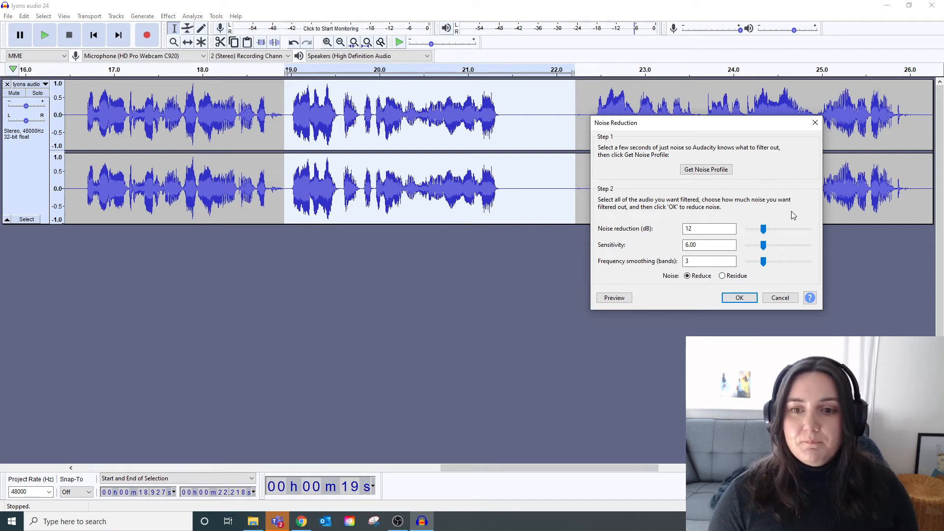
left_click_drag(763, 229, 753, 230)
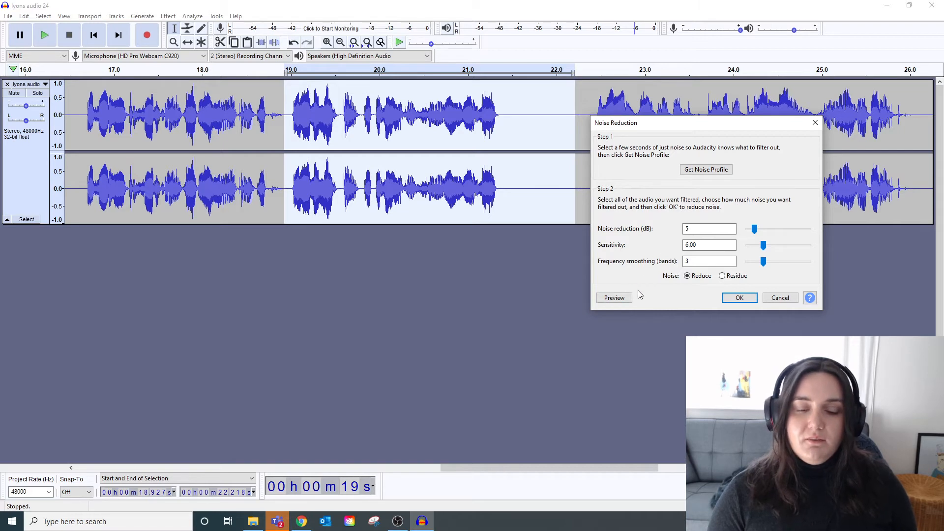
Preview the Noise Reduction effect at 5 dB, cancel it without applying and clear the audio selection.
left_click(613, 299)
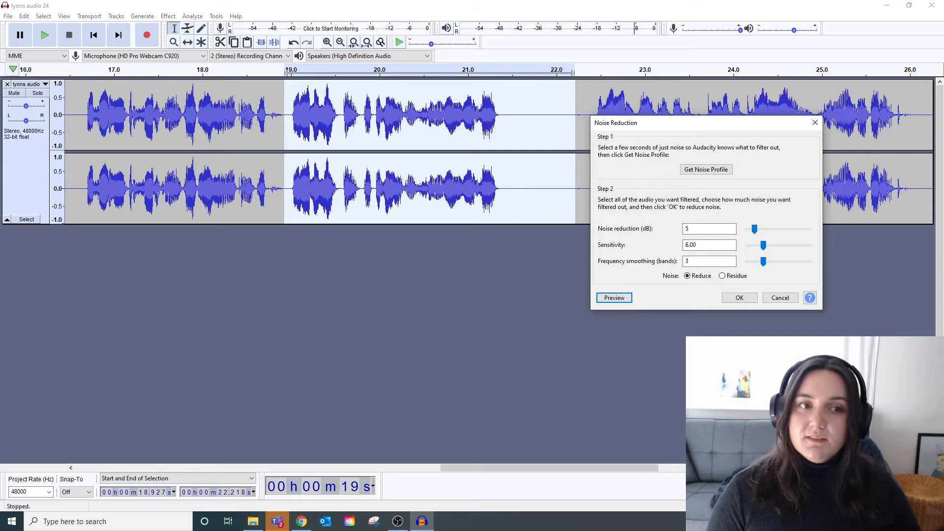
left_click(780, 298)
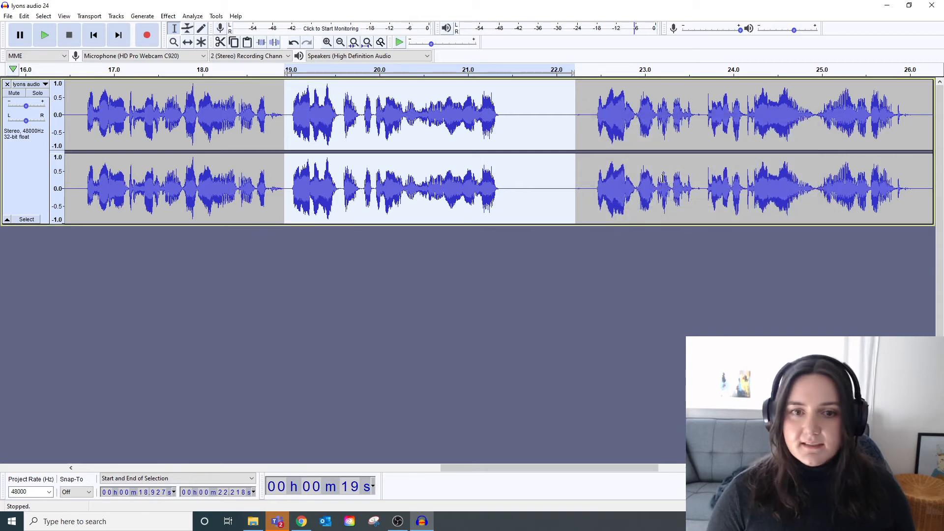
left_click(568, 158)
left_click(286, 123)
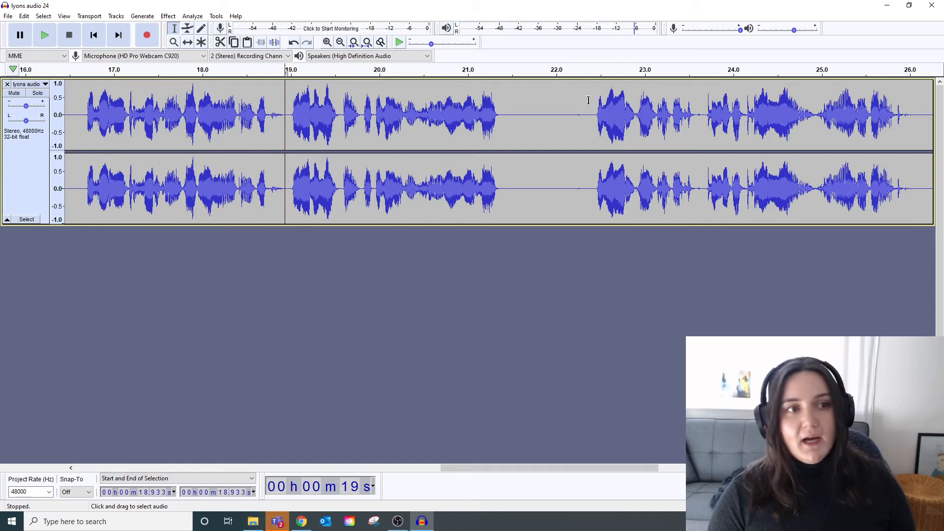
Apply Noise Reduction to the entire voice recording with 7 dB reduction, sensitivity 6.00 and frequency smoothing of 3 bands.
left_click(175, 44)
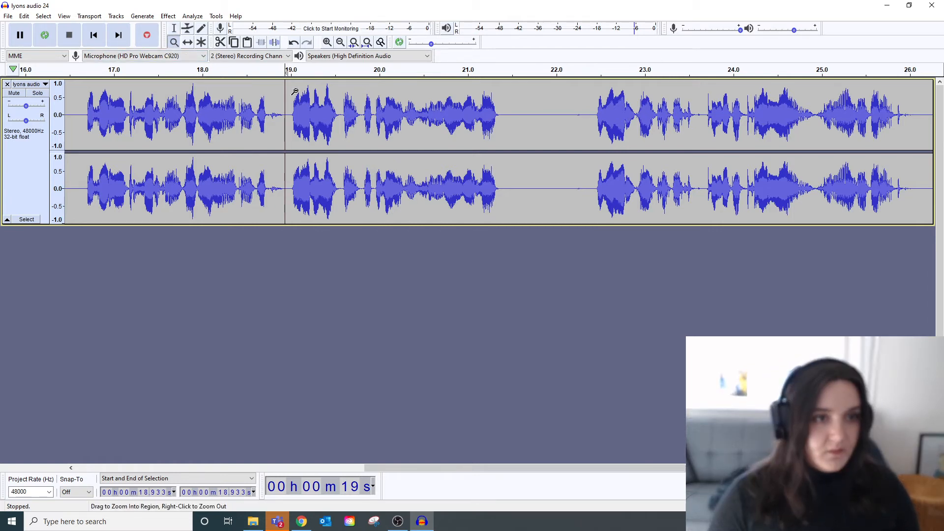
right_click(245, 88)
right_click(238, 87)
left_click(174, 29)
left_click_drag(459, 109, 63, 114)
left_click(158, 116)
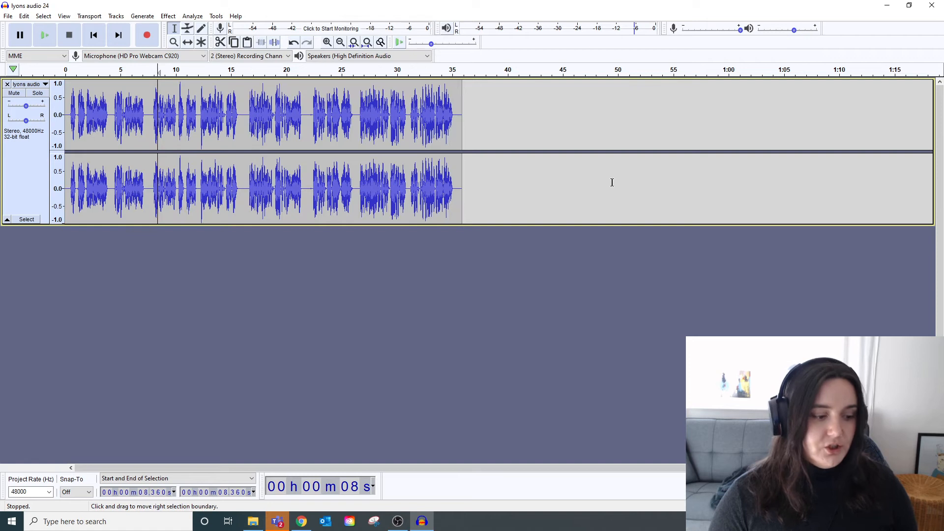
key("ctrl+a")
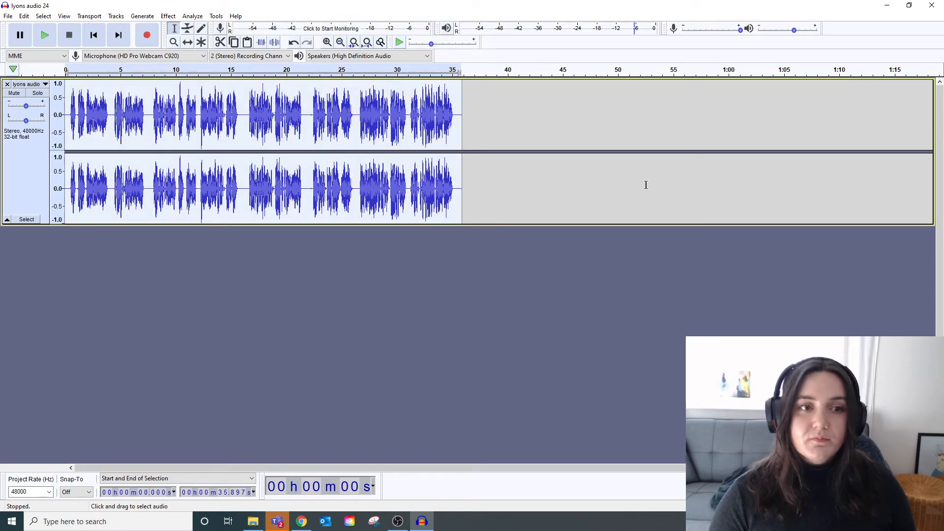
left_click(171, 18)
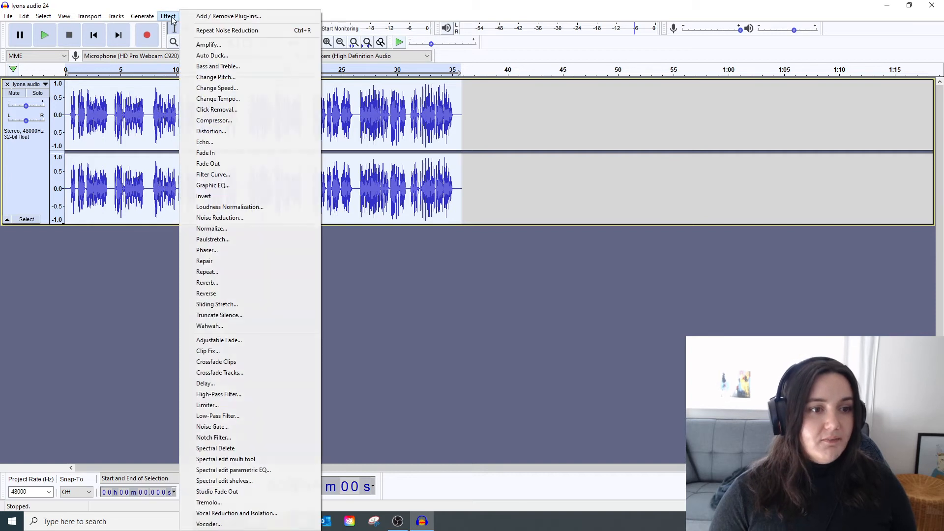
left_click(262, 217)
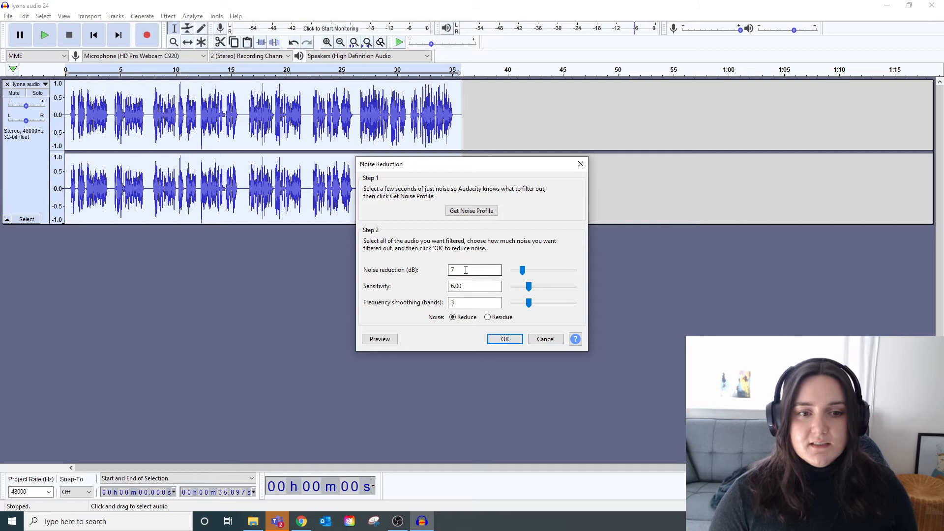
key("Tab")
key("Tab")
key("Tab")
key("Tab")
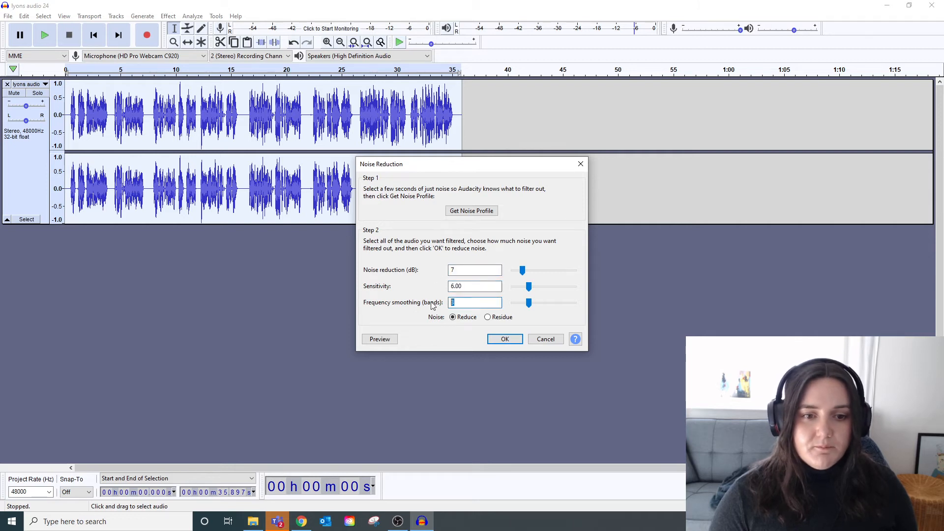
left_click(515, 339)
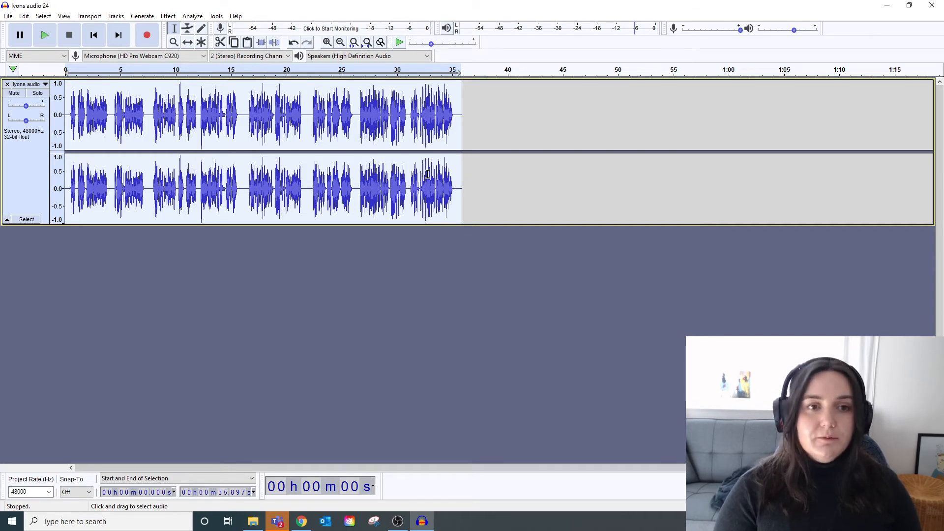
Listen to the noise-reduced voice recording from about 7.6 s and pause at about 10 s.
left_click(149, 107)
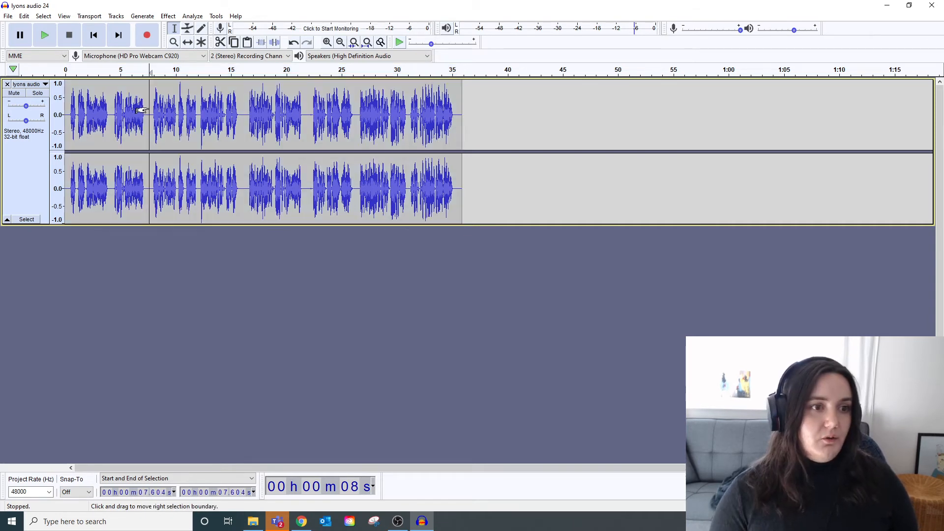
left_click(45, 36)
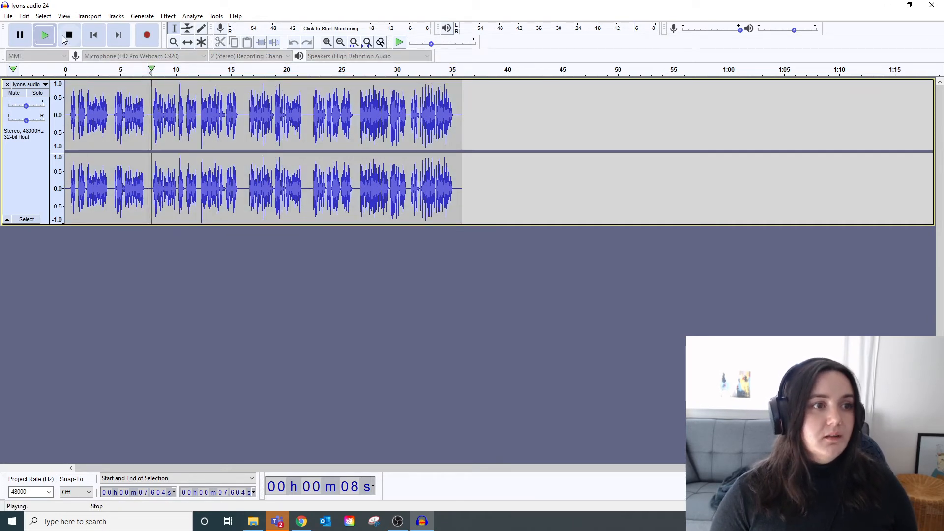
left_click(25, 38)
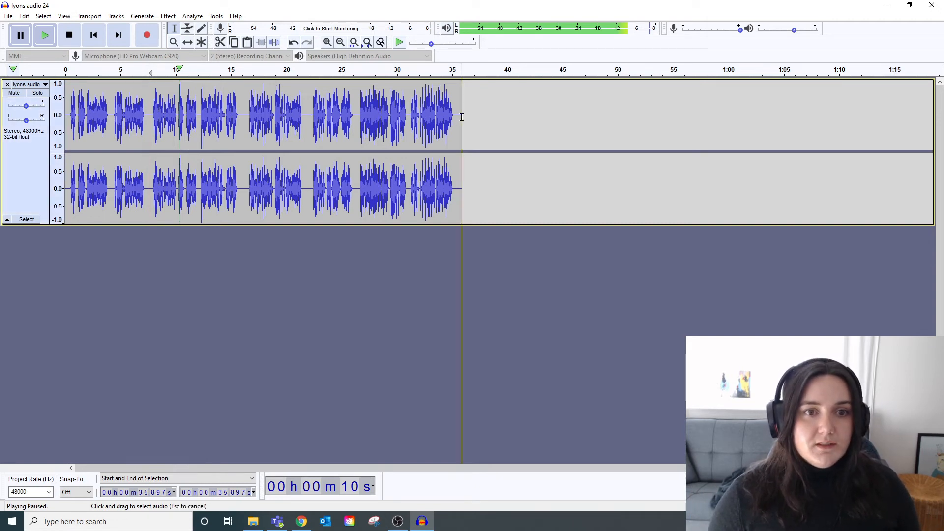
Normalize the entire voice recording to a peak amplitude of -1.0 dB with DC offset removal.
left_click_drag(462, 117, 2, 117)
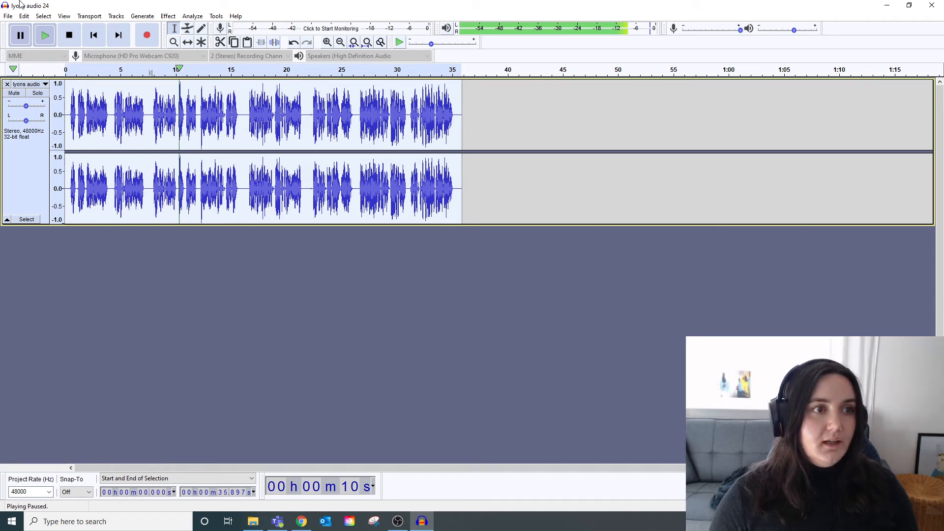
left_click(169, 17)
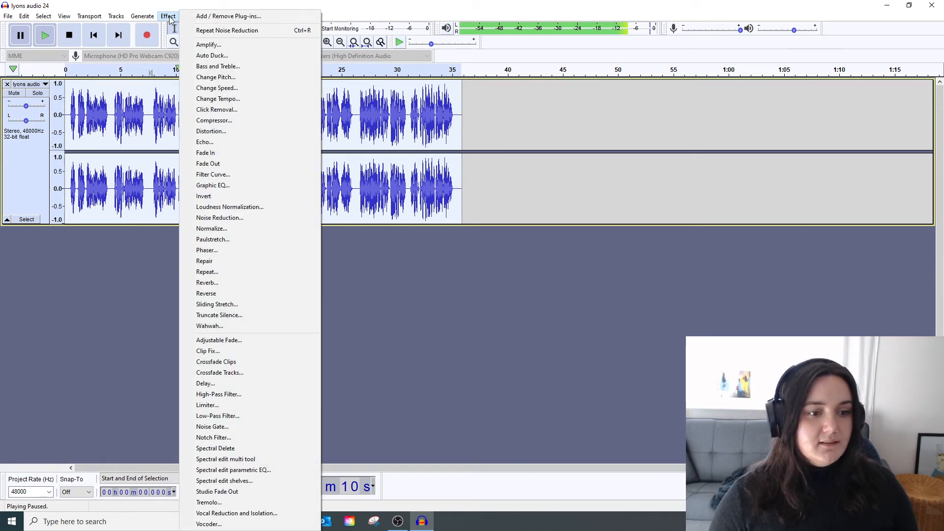
left_click(226, 228)
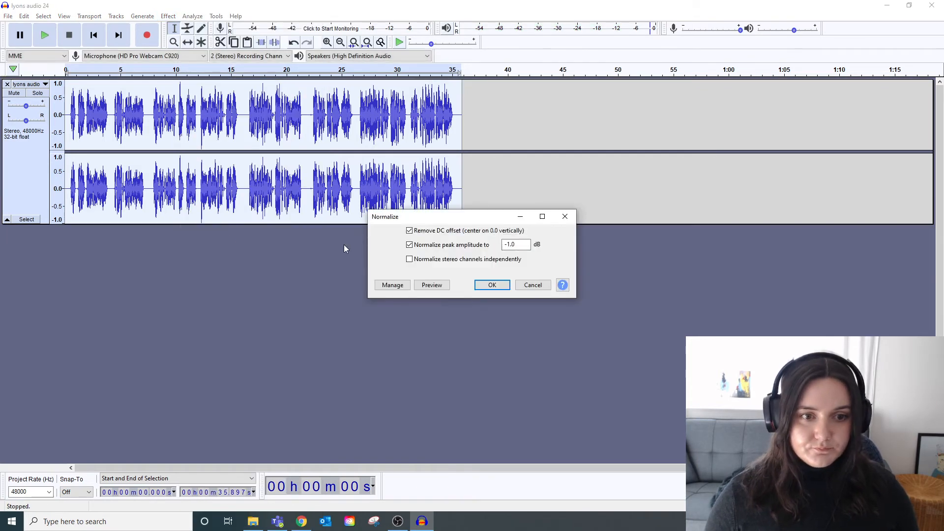
left_click_drag(465, 219, 604, 158)
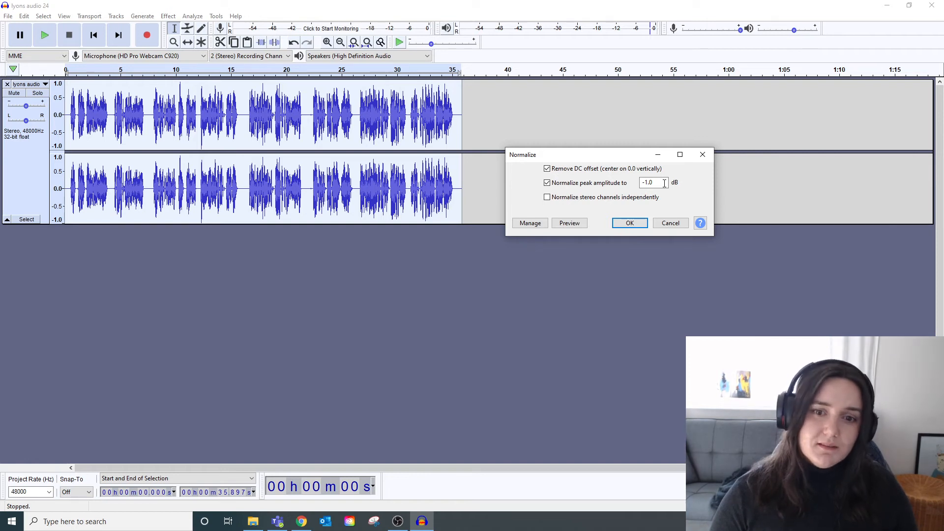
left_click(630, 223)
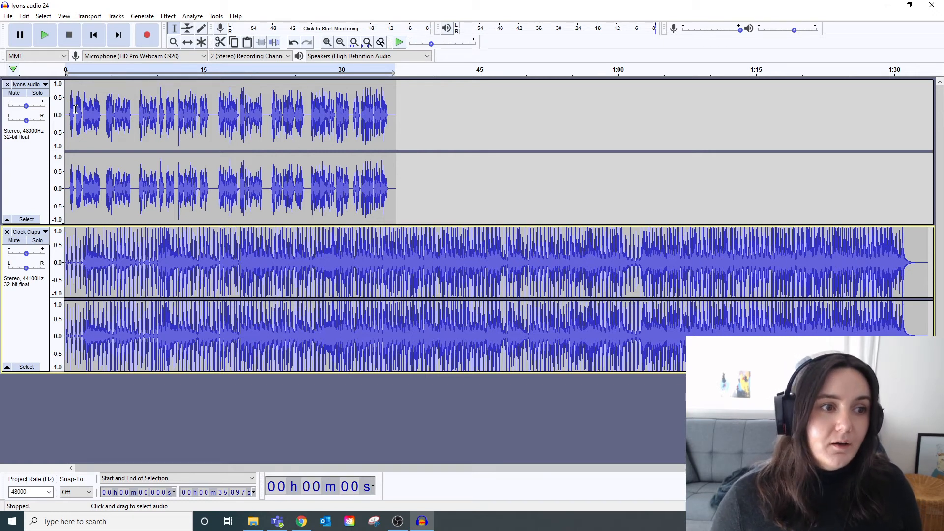
Shift the voice clip with the Time Shift tool so it starts at about 8 s, and return to the Selection tool.
left_click(189, 43)
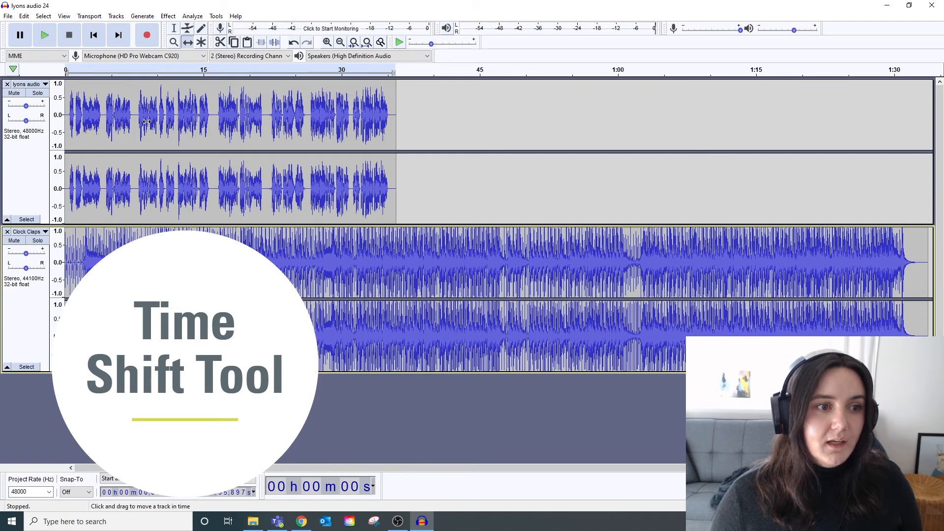
left_click_drag(112, 118, 188, 125)
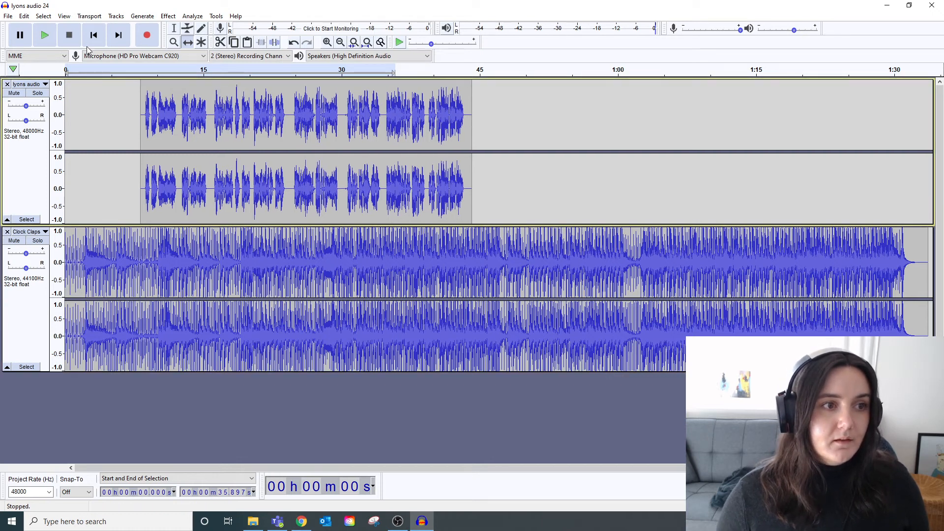
left_click(174, 29)
Listen to the Clock Claps intro music from about 0.3 s and pause at about 7 s.
left_click(68, 245)
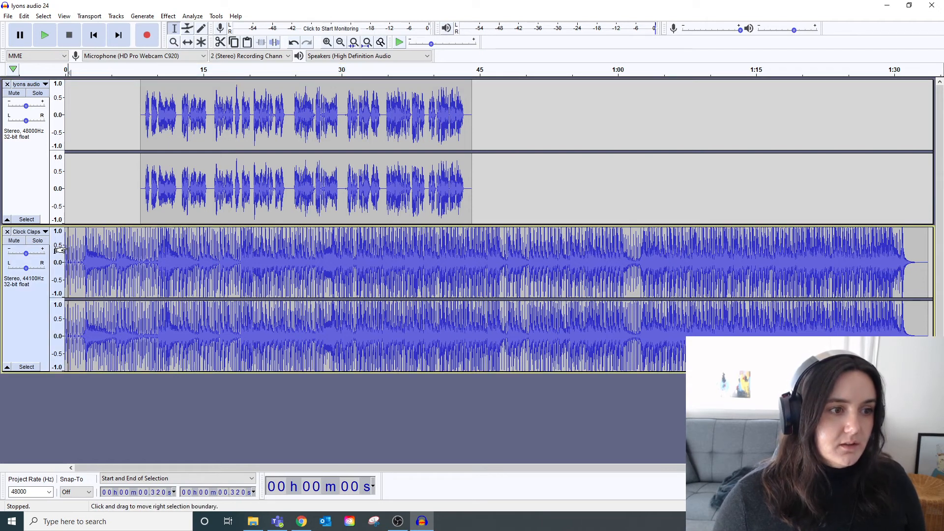
left_click(45, 35)
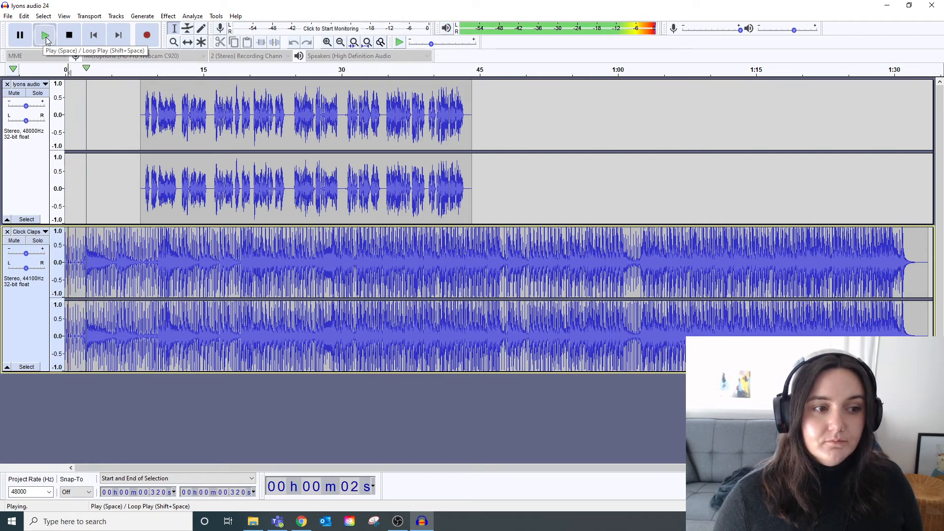
left_click(19, 35)
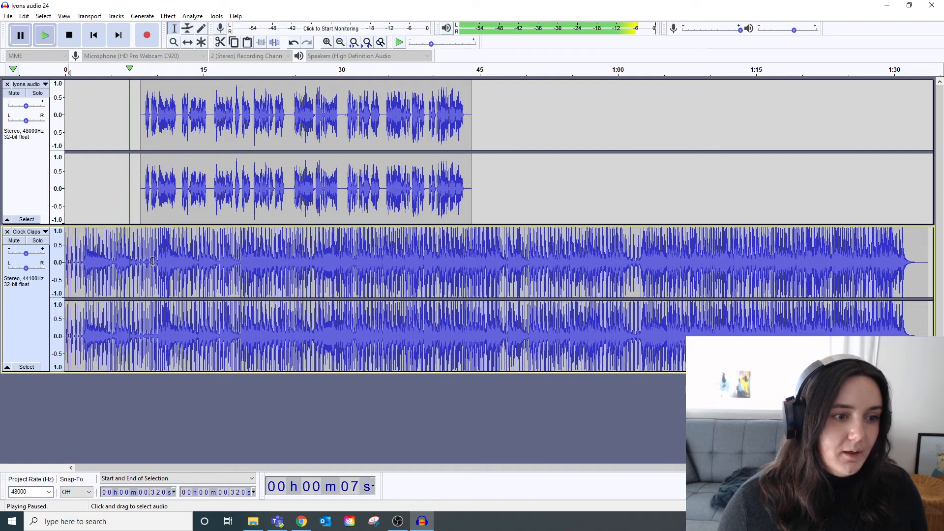
Delete the Clock Claps music after about 9.66 s and apply Fade Out from about 8.0 s to its new end.
left_click_drag(153, 263, 825, 287)
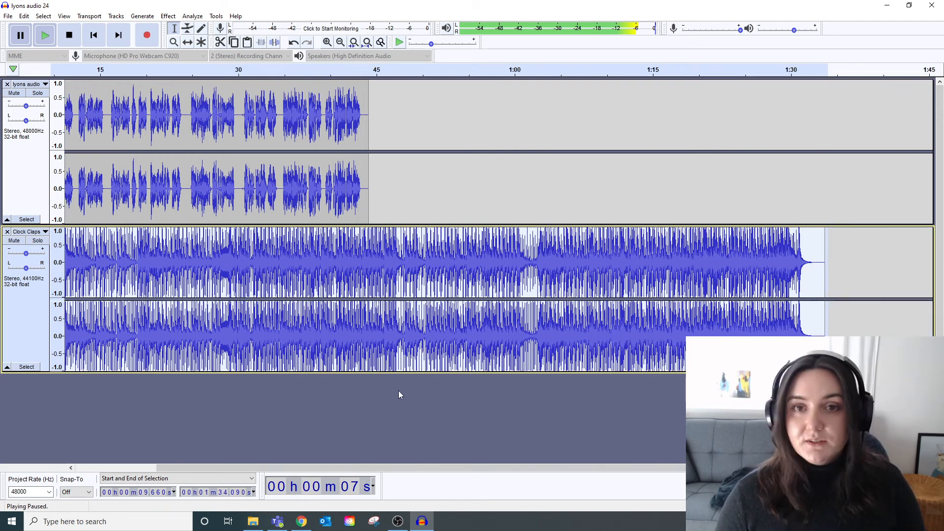
key("Delete")
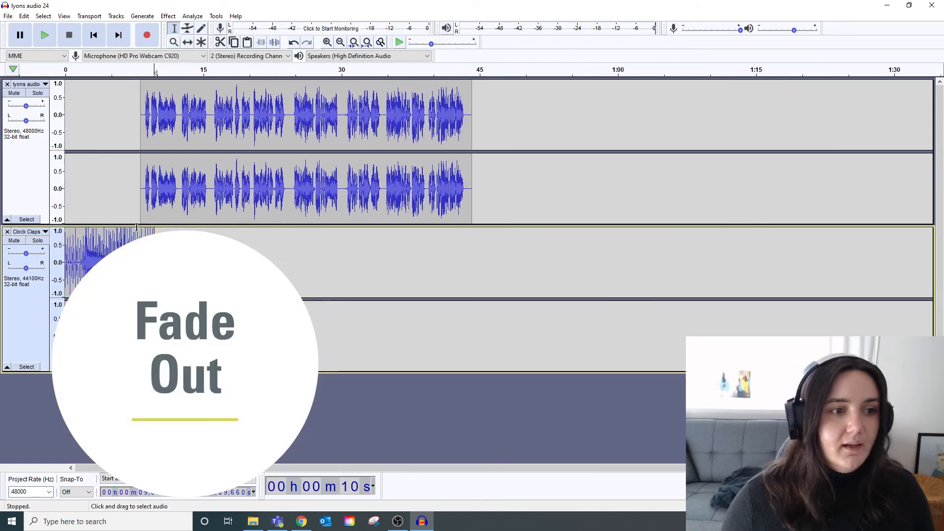
left_click(139, 261)
left_click_drag(139, 261, 154, 261)
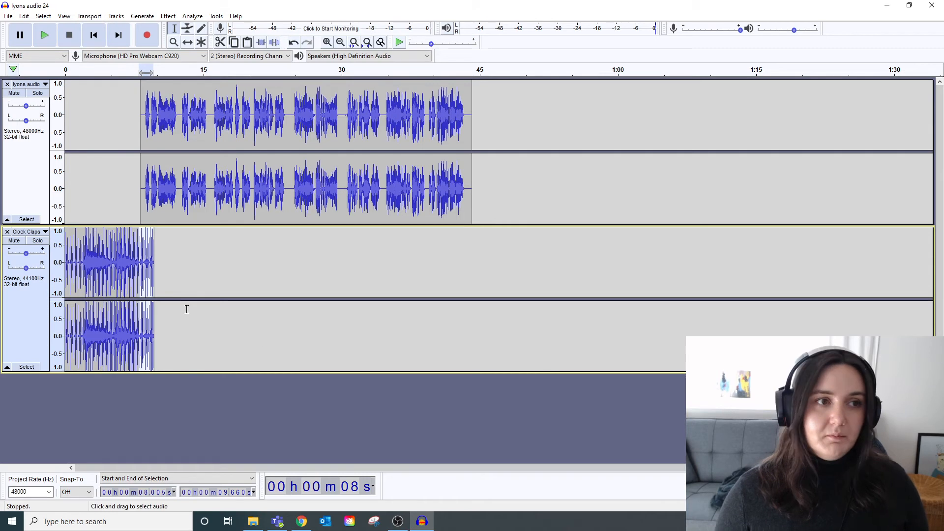
left_click(168, 16)
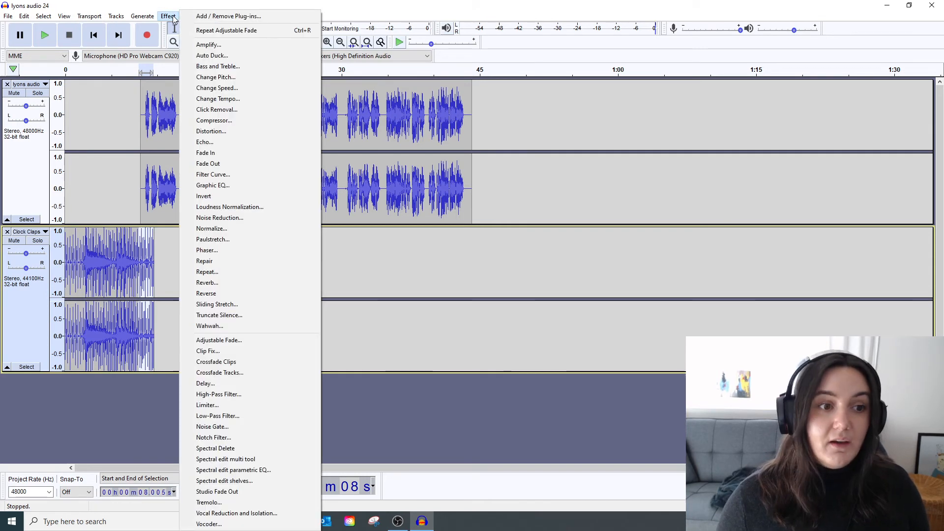
left_click(222, 164)
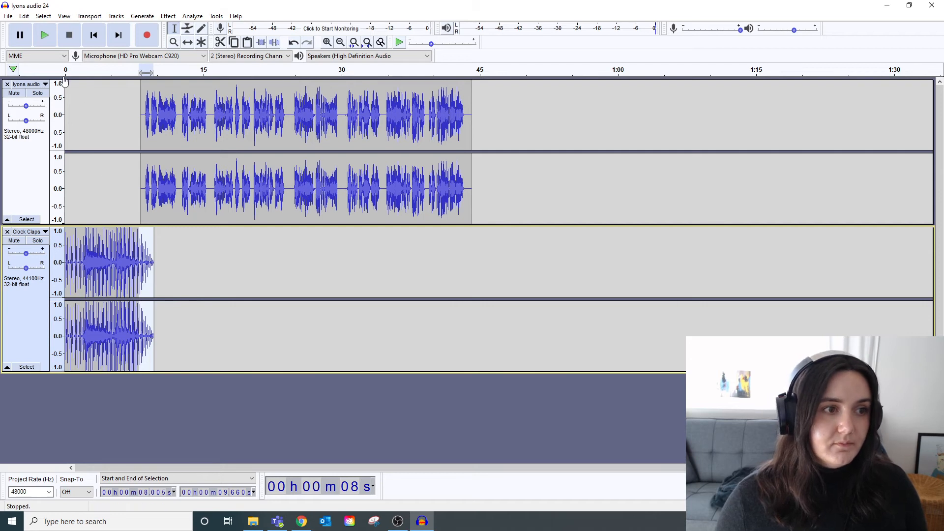
Listen to the faded intro music and the start of the voice from about 0.2 s, pausing at about 10 s.
left_click(67, 266)
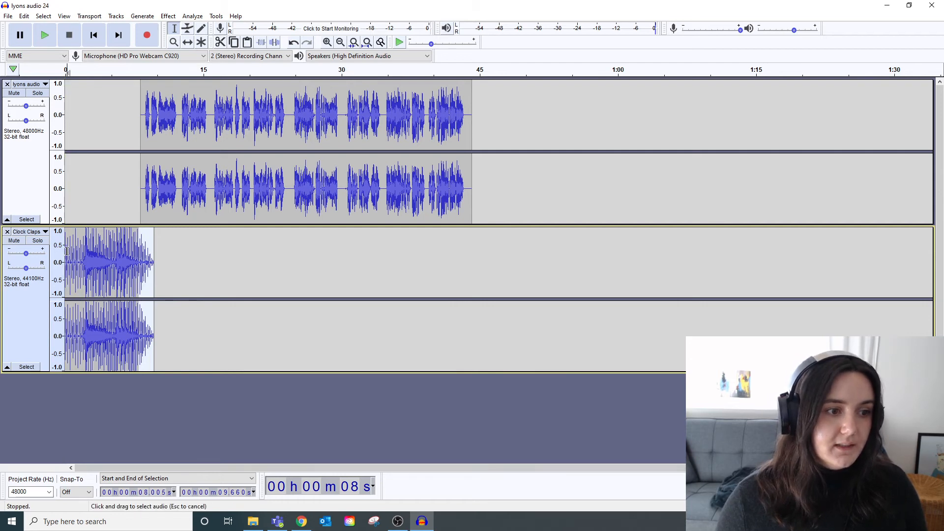
left_click(44, 35)
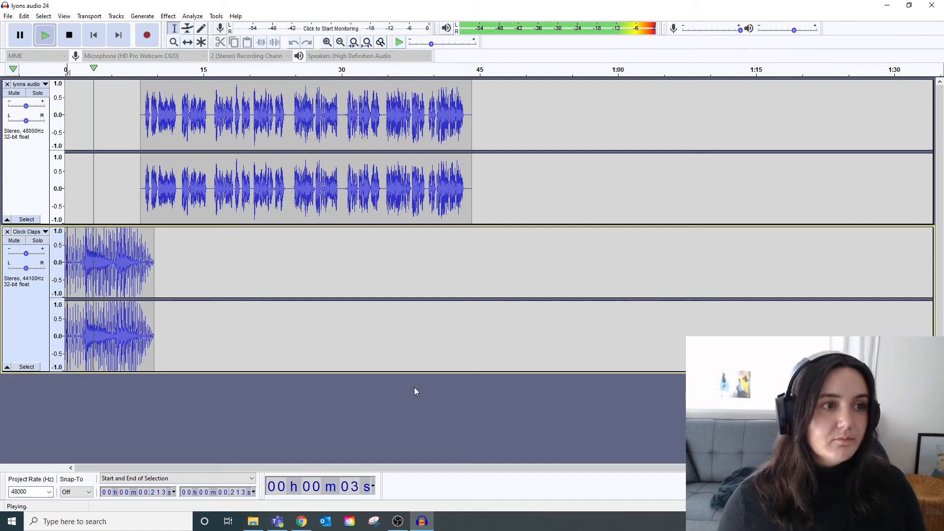
left_click(18, 41)
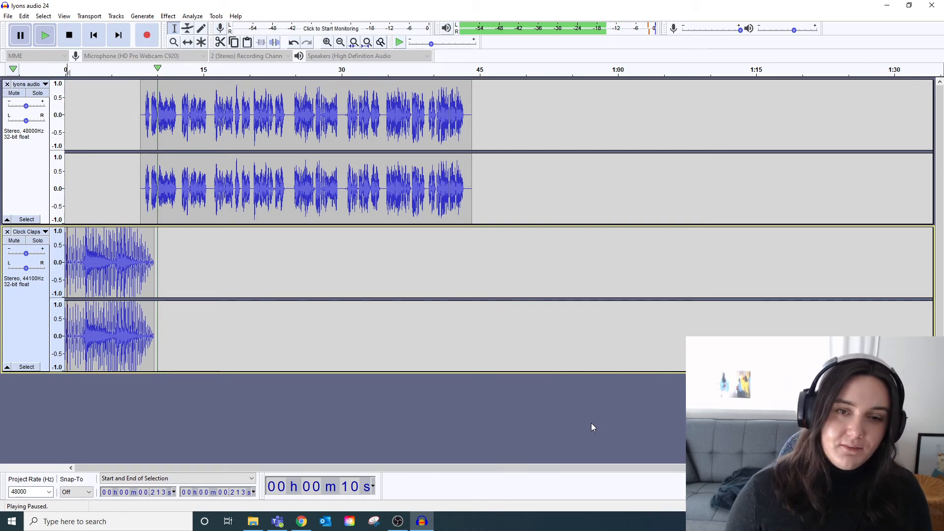
left_click(501, 415)
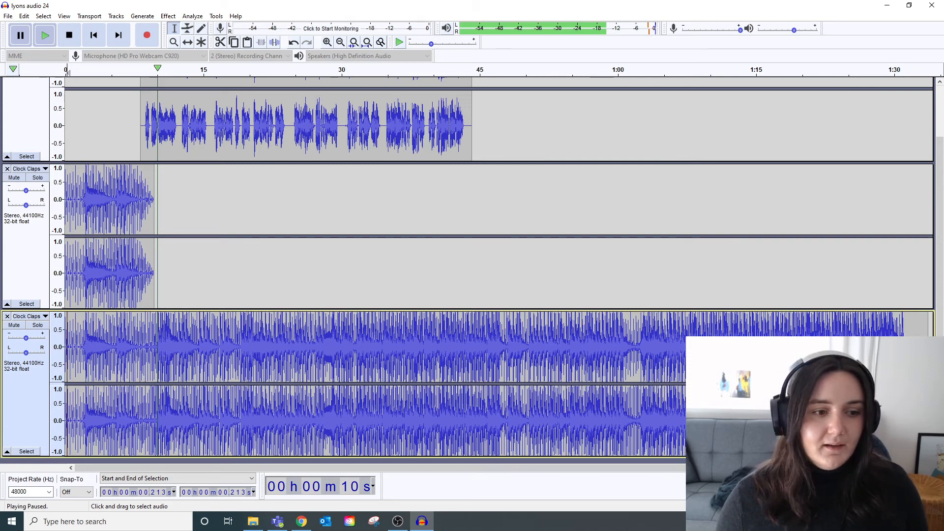
Delete the second Clock Claps track's audio from its start to about 1:23.1, keeping only the ending.
left_click(917, 353)
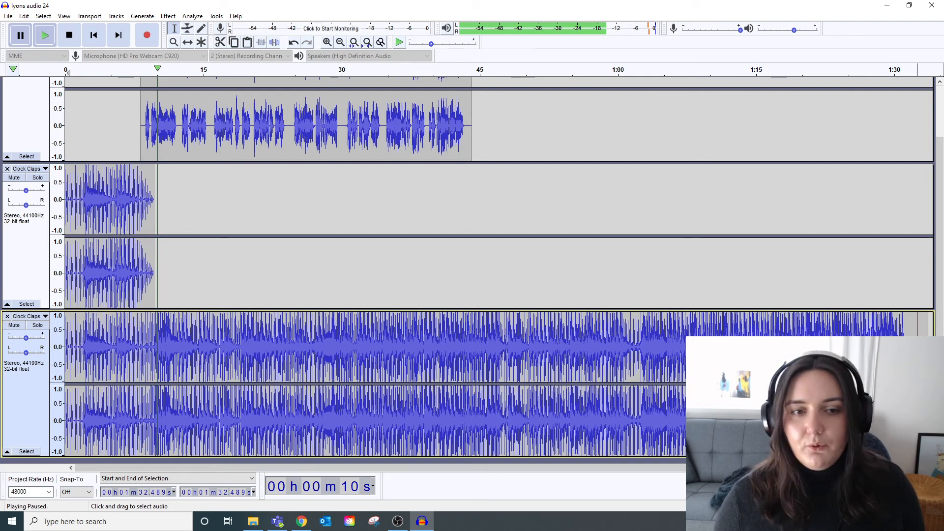
left_click_drag(830, 349, 2, 347)
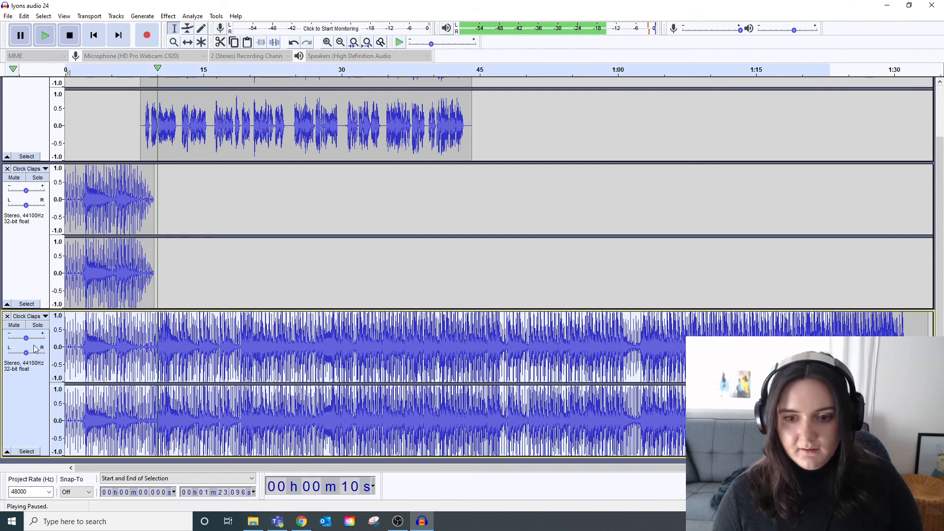
key("Delete")
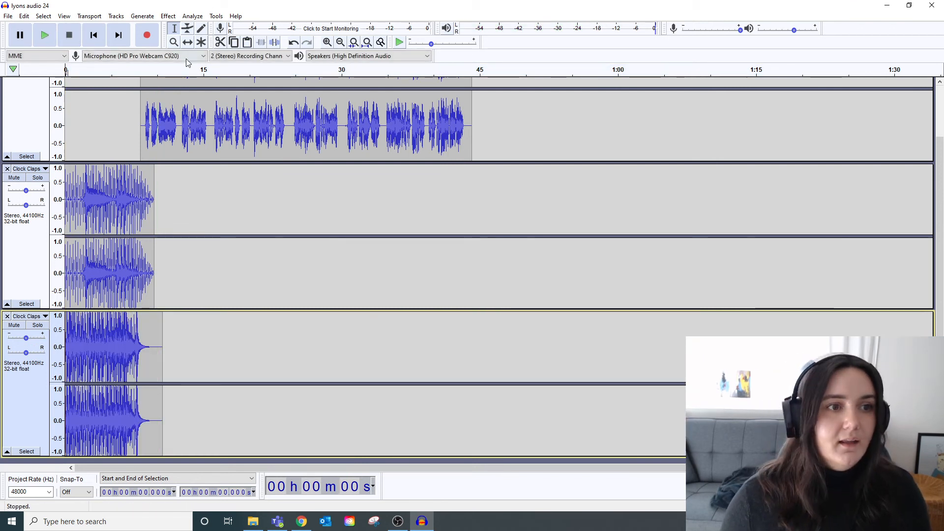
Shift the second Clock Claps clip to start at about 42.3 s and apply Fade In from there to about 43.3 s.
left_click(188, 43)
left_click_drag(123, 336, 492, 341)
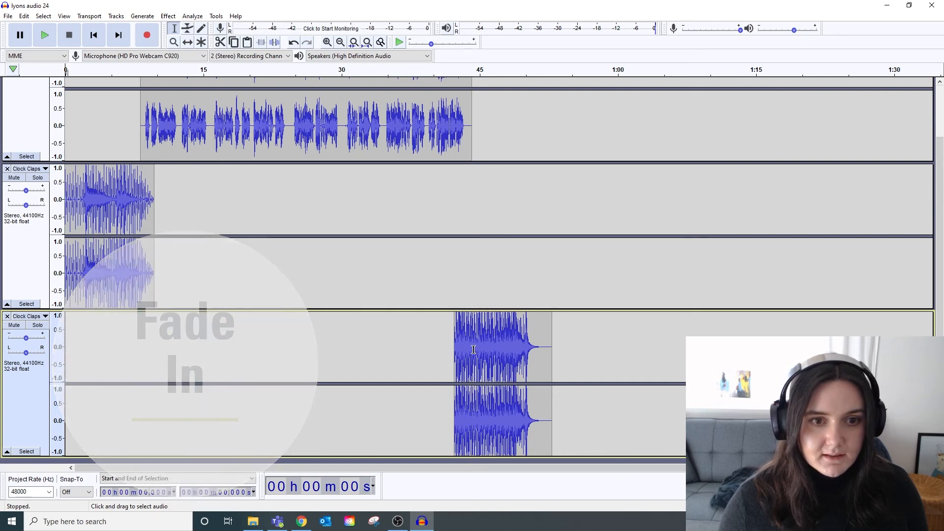
left_click_drag(464, 350, 453, 351)
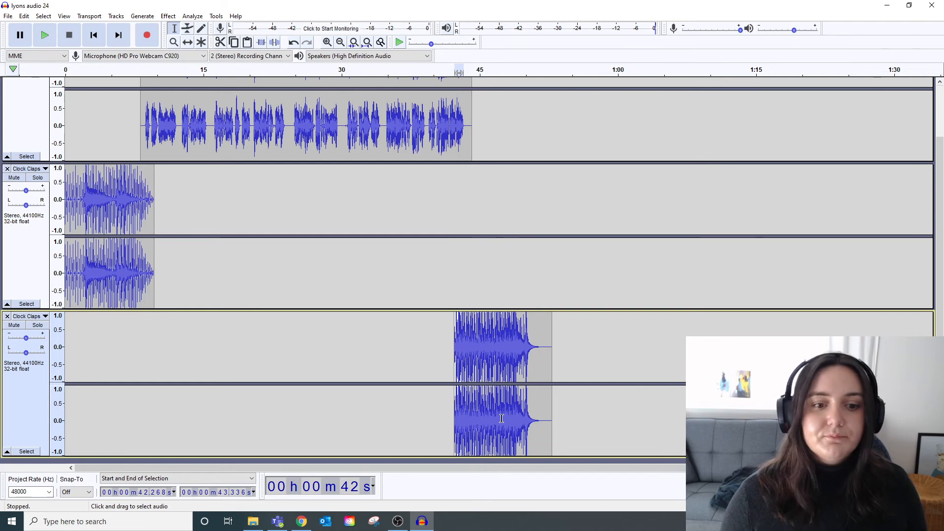
left_click(169, 17)
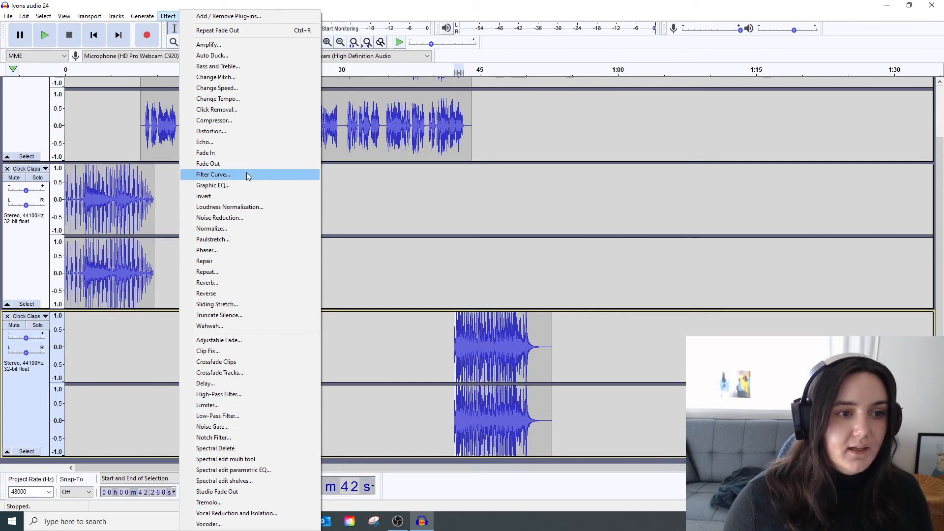
left_click(234, 153)
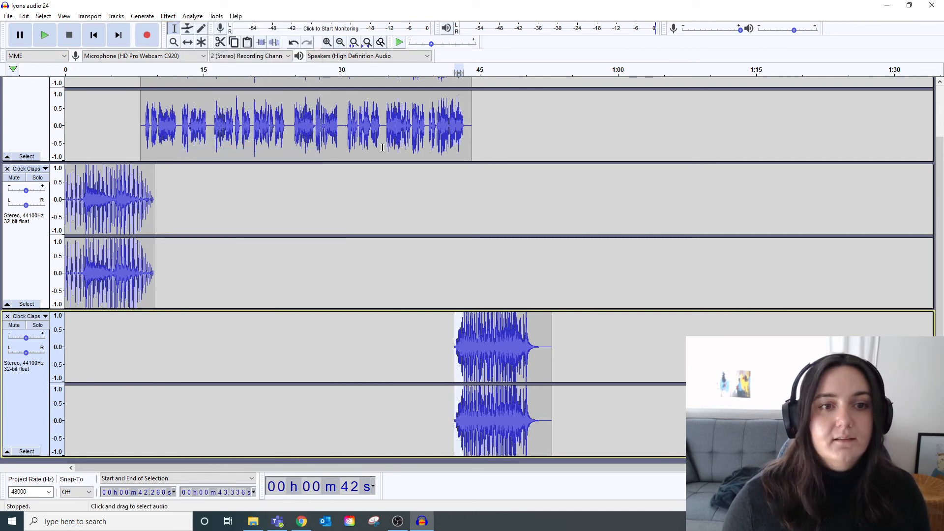
Listen to the end of the voice and the outro music from about 39.5 s, pausing at about 50 s.
left_click(454, 128)
scroll(455, 128, "up", 3)
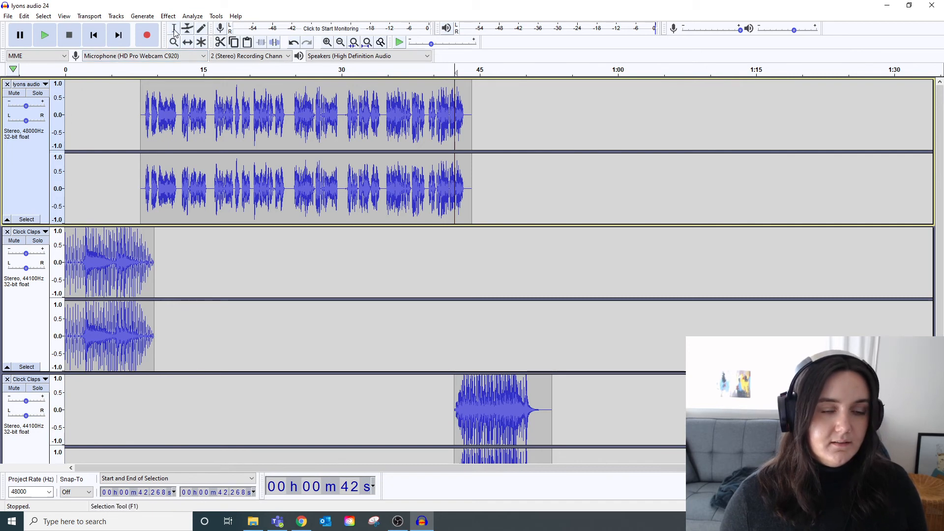
left_click(430, 123)
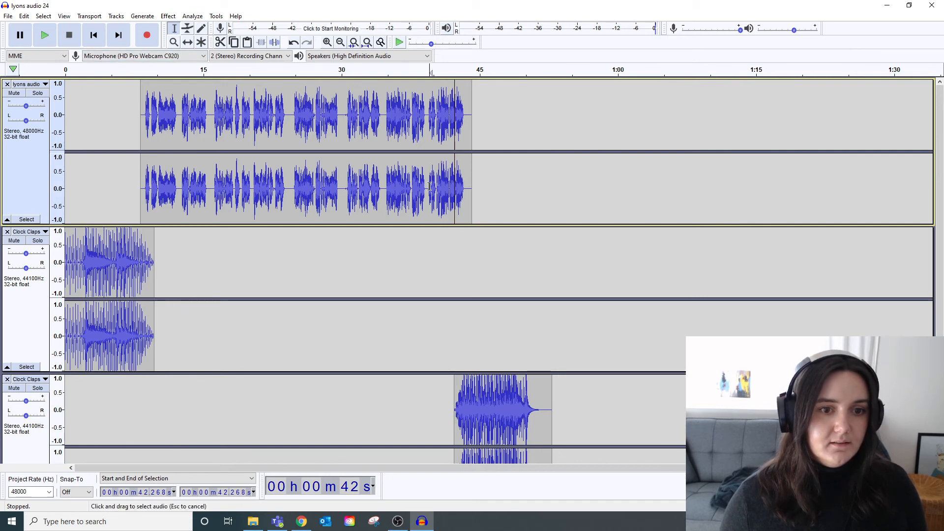
left_click(44, 35)
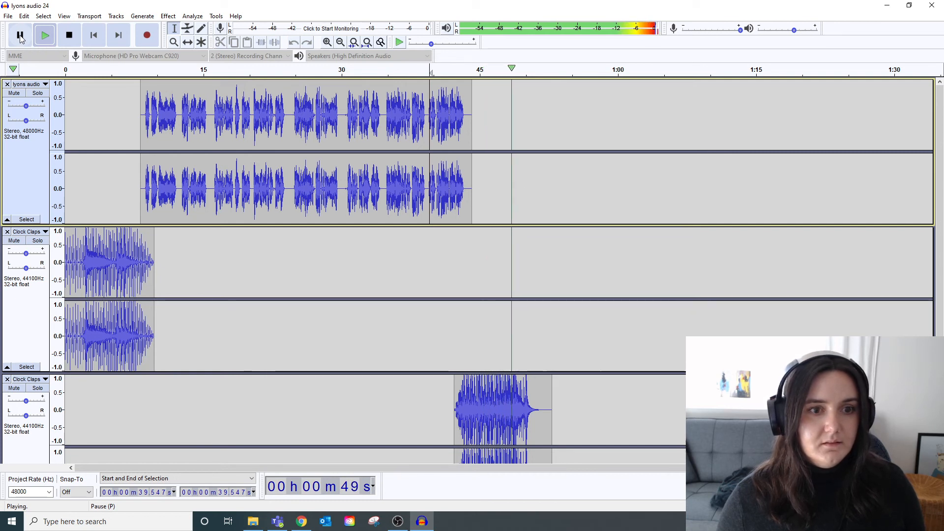
left_click(20, 35)
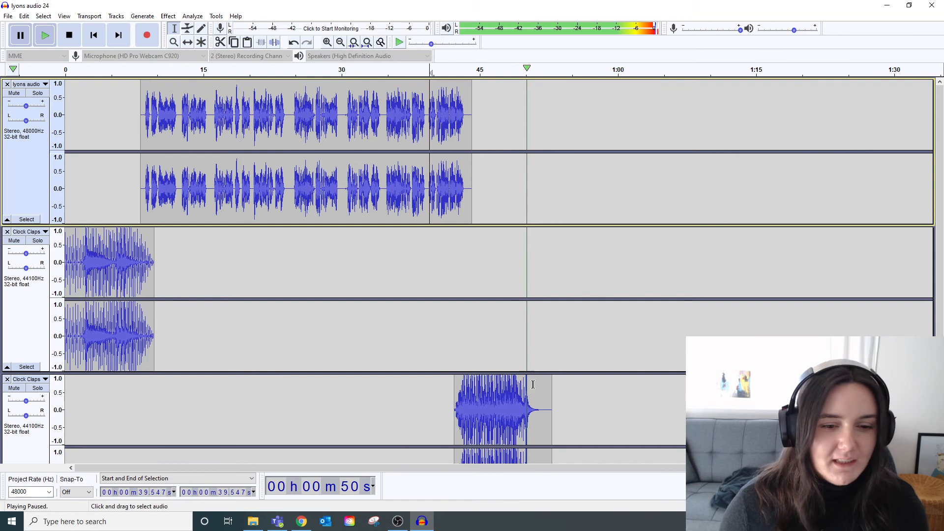
Replay the transition from voice to outro music from about 41.9 s, pausing at about 45 s.
left_click(451, 113)
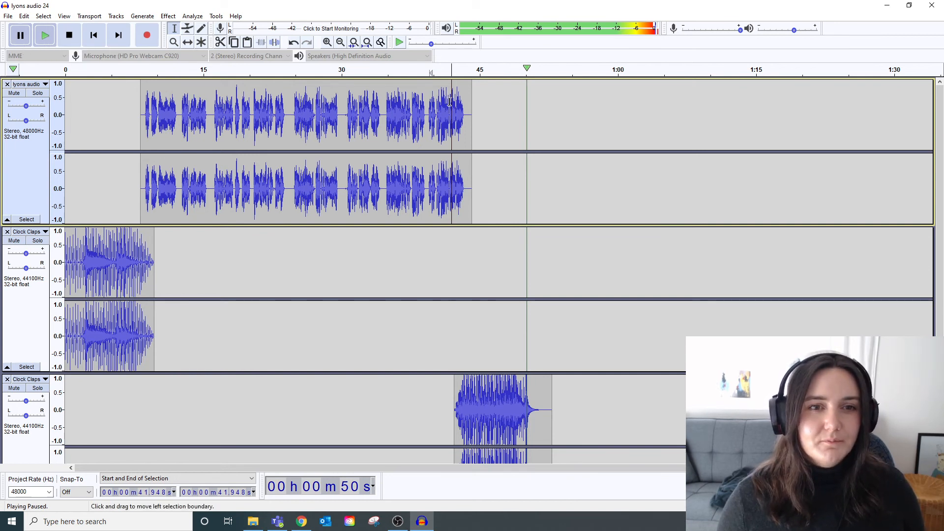
left_click(45, 35)
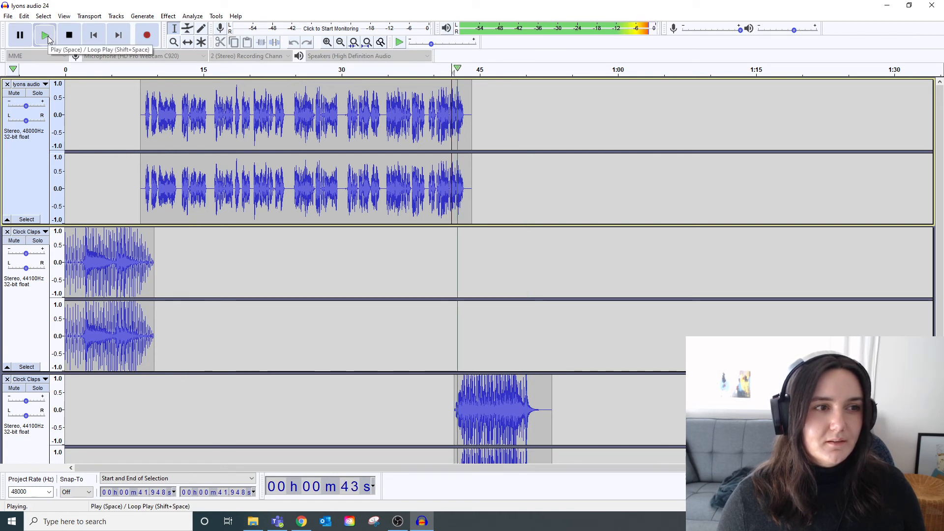
left_click(21, 37)
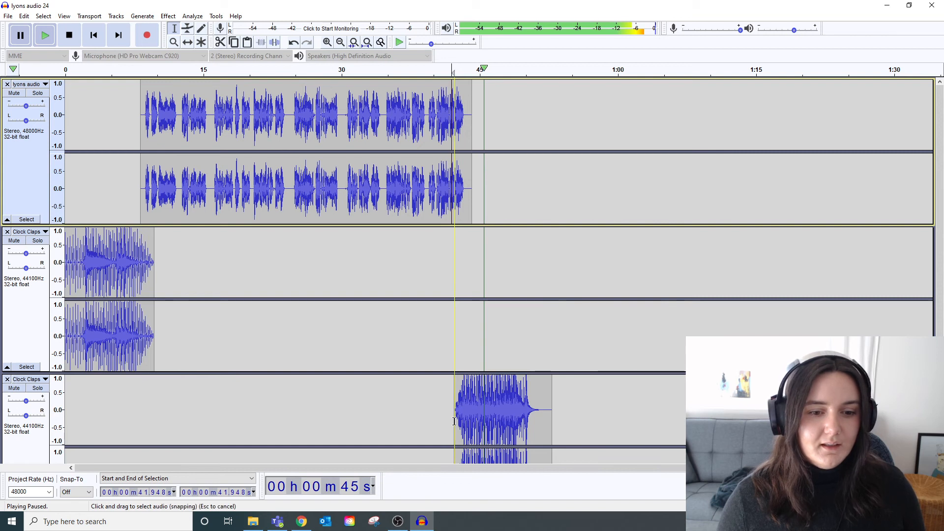
Delete the outro music from its start to about 45.5 s and apply Fade In from its new start to about 45.7 s.
left_click_drag(455, 401, 484, 403)
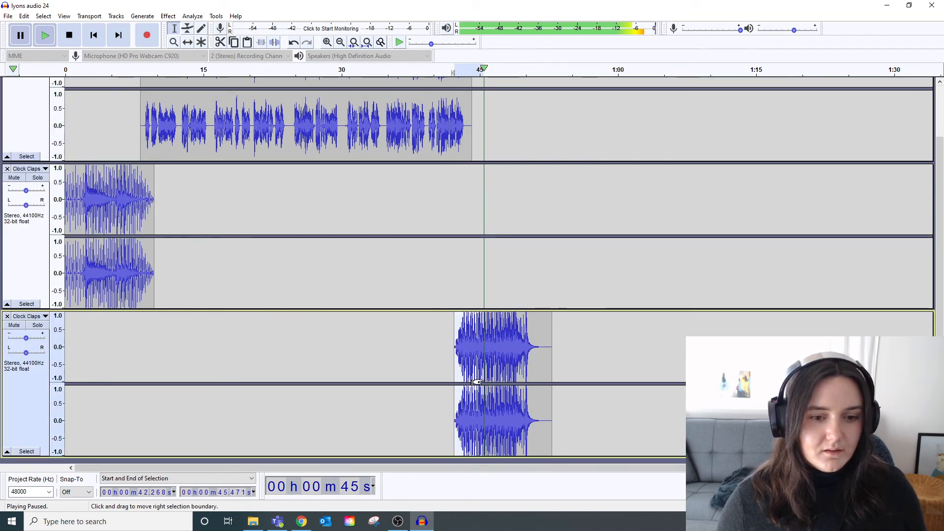
key("Delete")
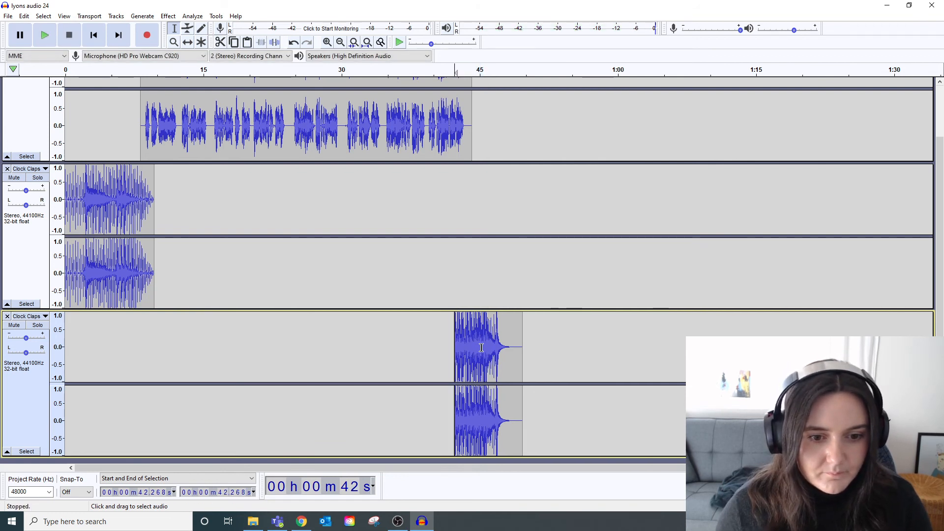
left_click_drag(486, 346, 455, 341)
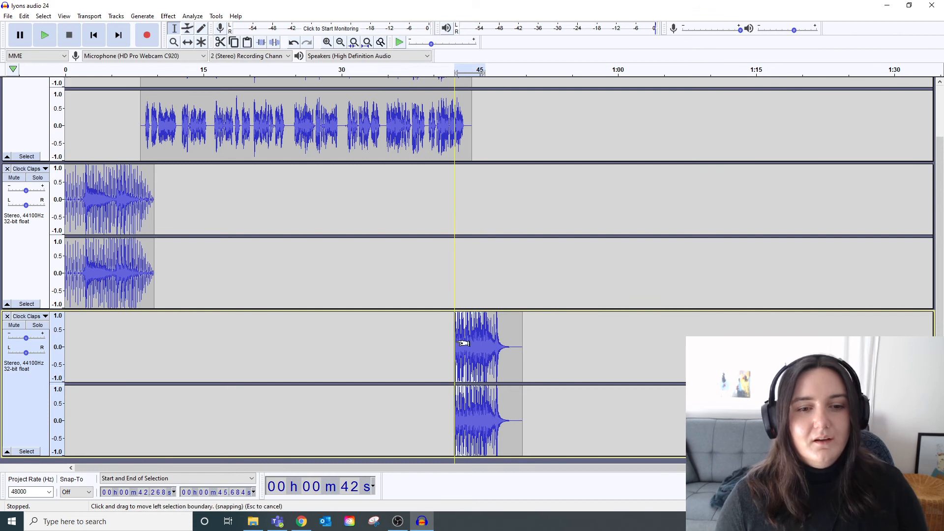
left_click(168, 17)
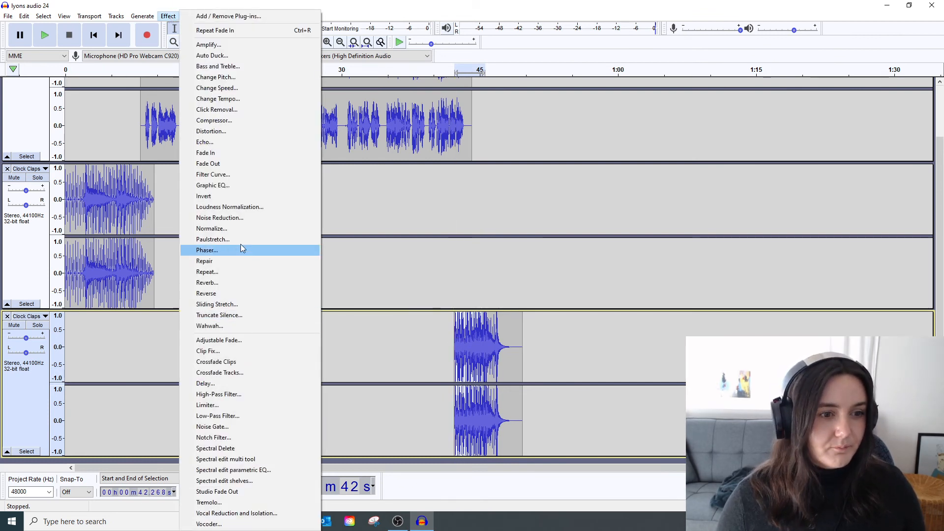
left_click(216, 153)
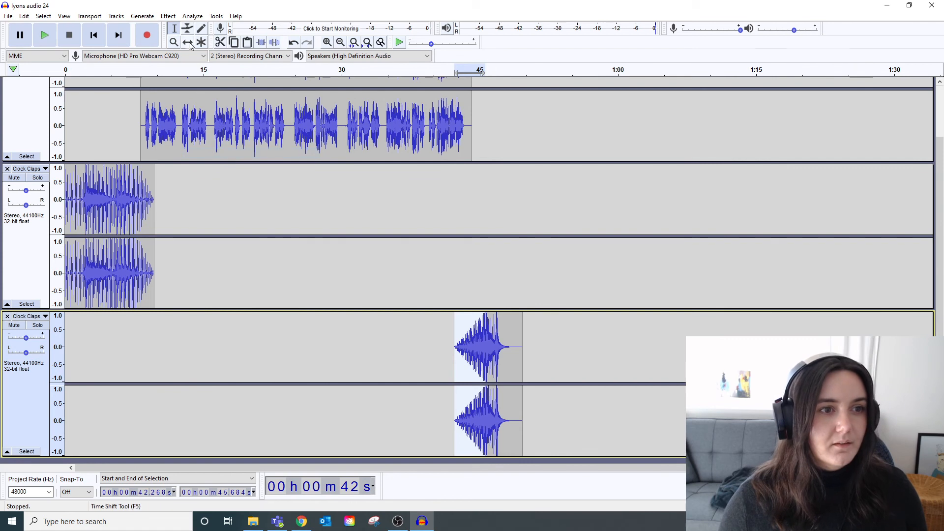
Shift the outro clip to start at about 41.3 s and listen from about 39.2 s, pausing at about 48 s.
left_click_drag(496, 367, 486, 364)
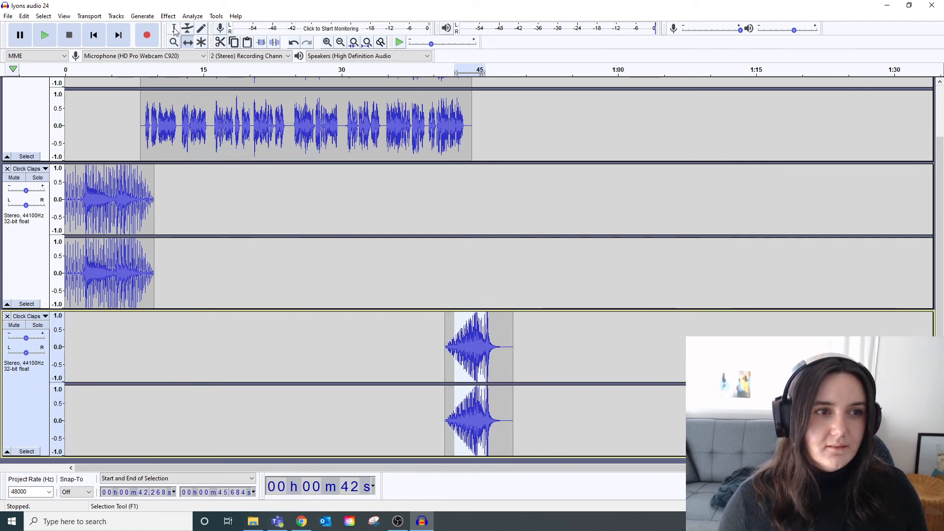
key("F1")
left_click(426, 132)
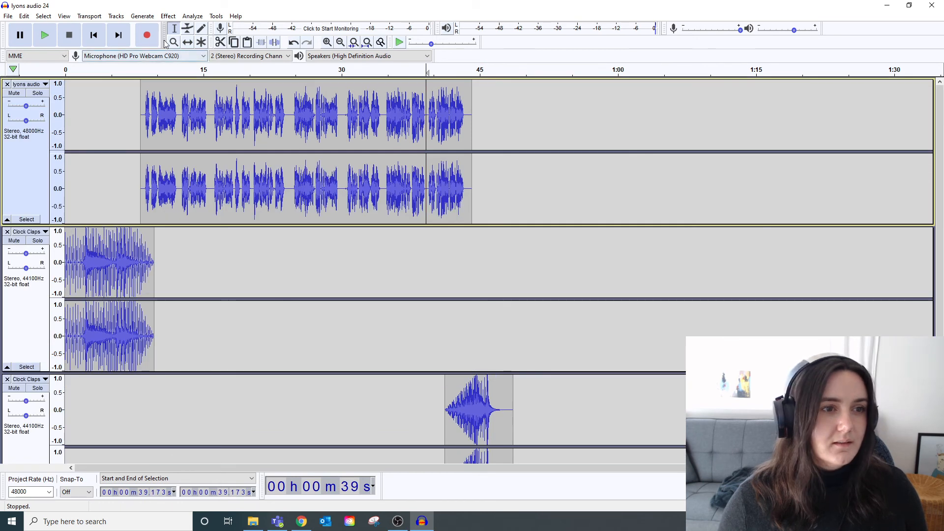
left_click(44, 35)
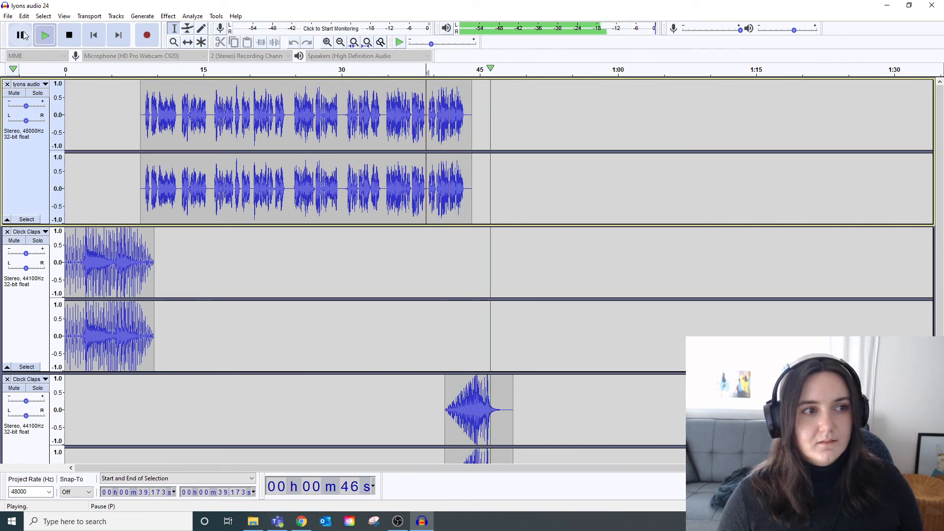
left_click(21, 35)
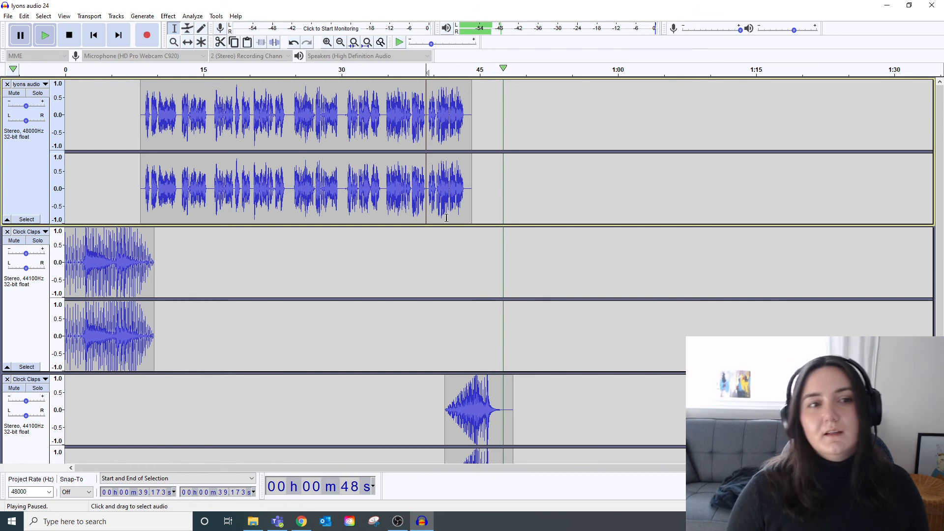
scroll(605, 383, "down", 2)
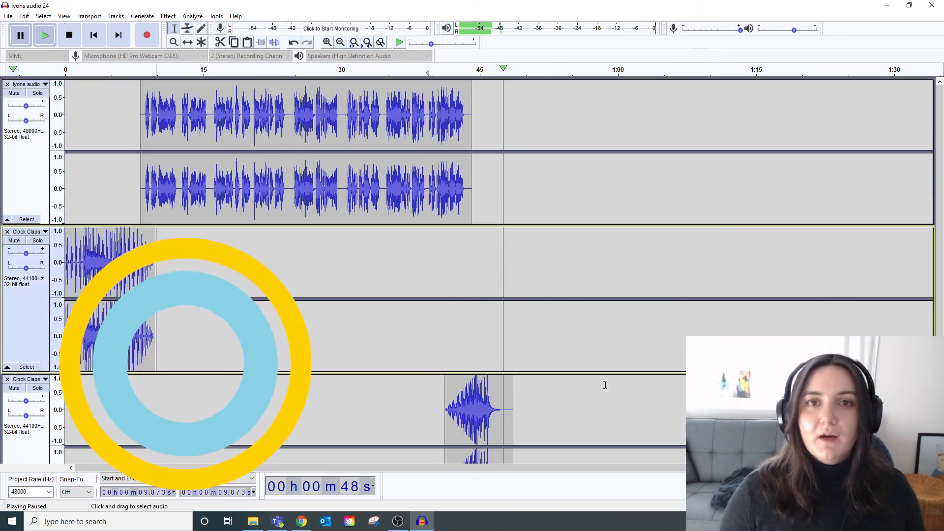
left_click(603, 415)
left_click(489, 351)
scroll(490, 346, "up", 2)
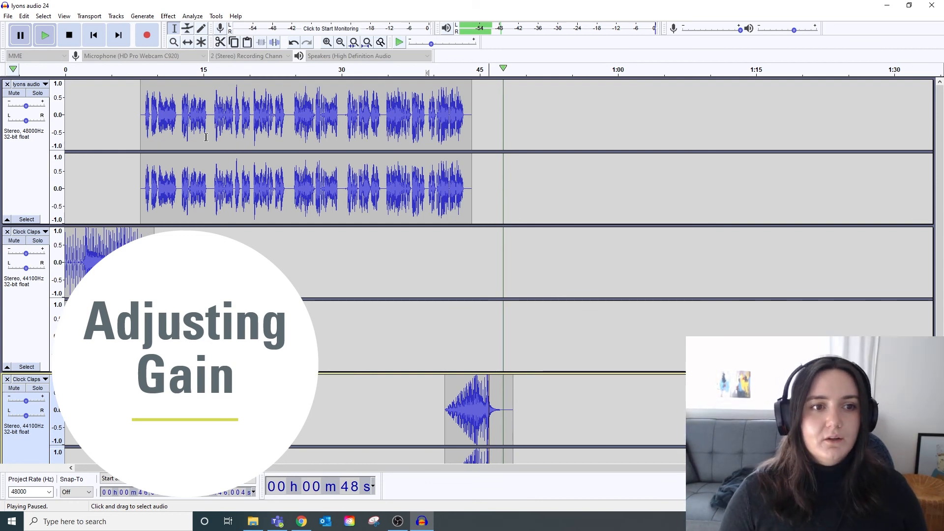
Lower the gain of the intro Clock Claps track to -7.0 dB and reduce the outro Clock Claps track's gain by a similar amount.
left_click(26, 254)
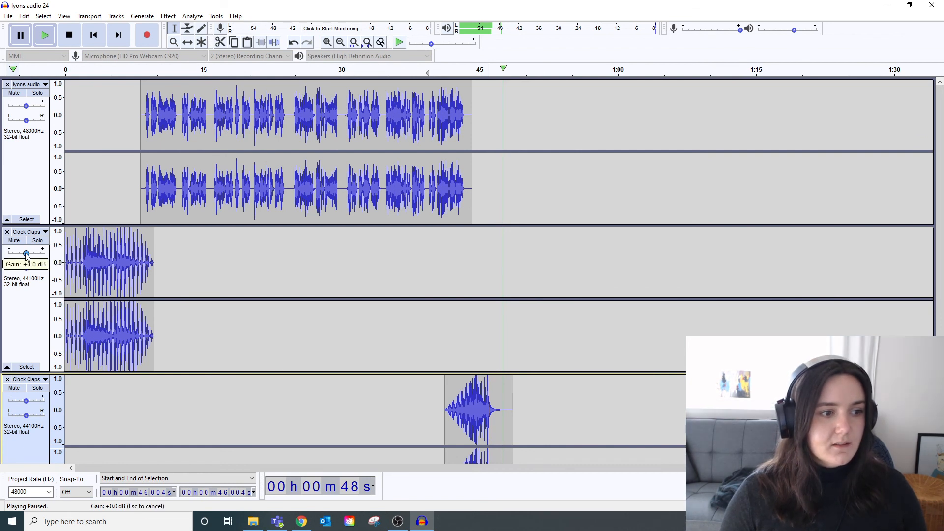
left_click_drag(26, 254, 19, 256)
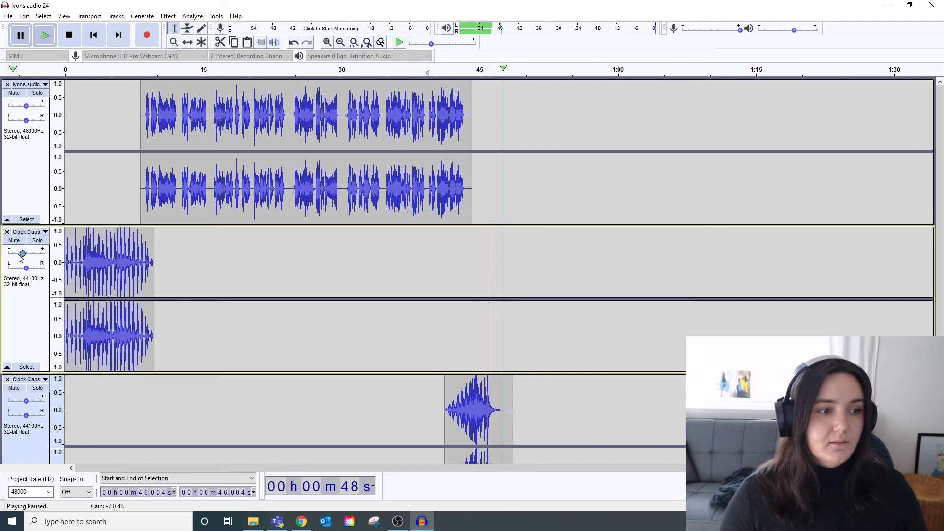
left_click_drag(26, 399, 19, 402)
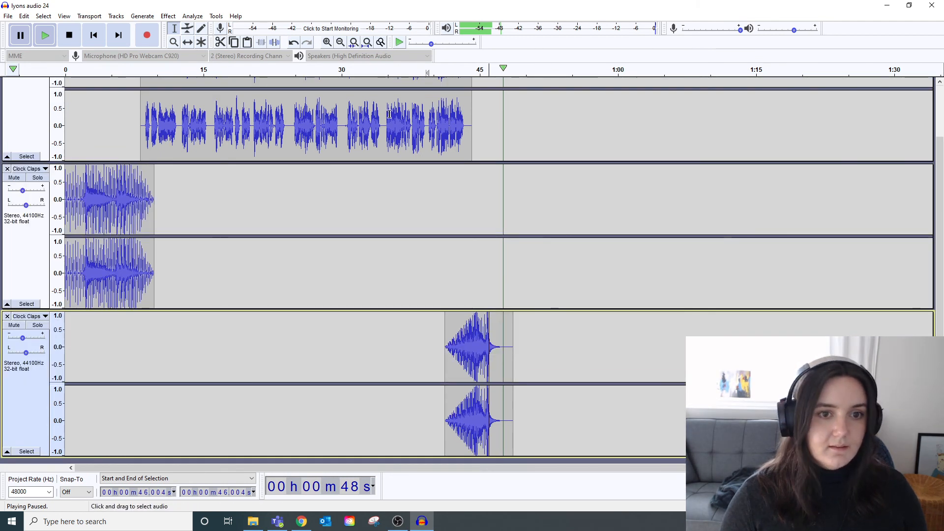
Listen to the voice and the quieter outro music from about 39.9 s, pausing at about 47 s.
left_click(433, 118)
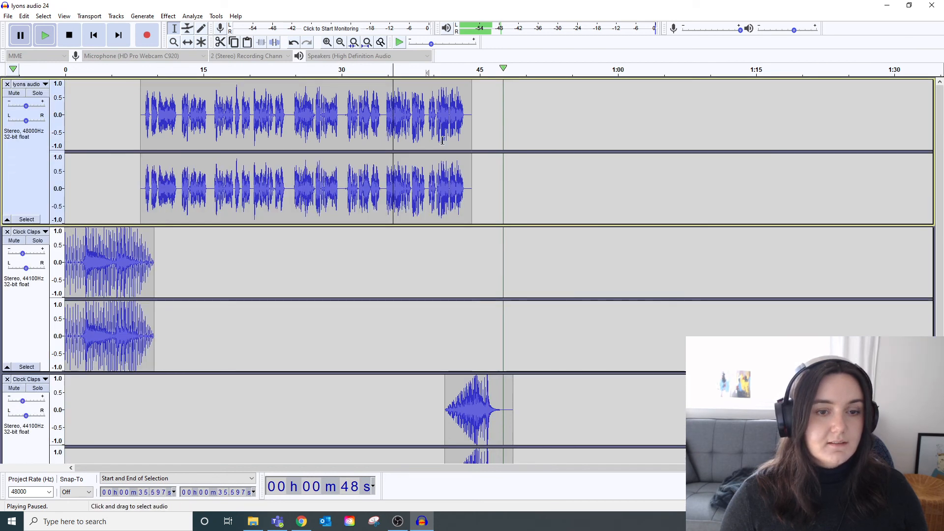
left_click(29, 39)
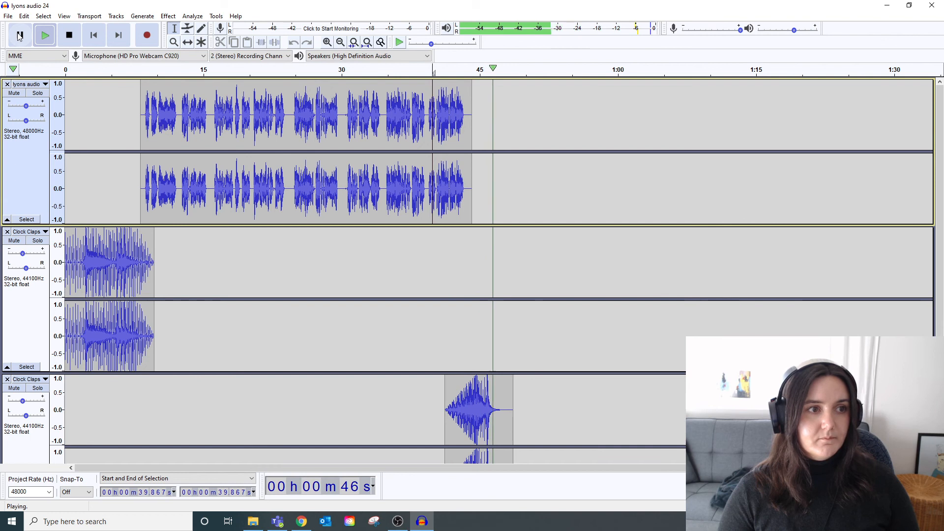
left_click(20, 35)
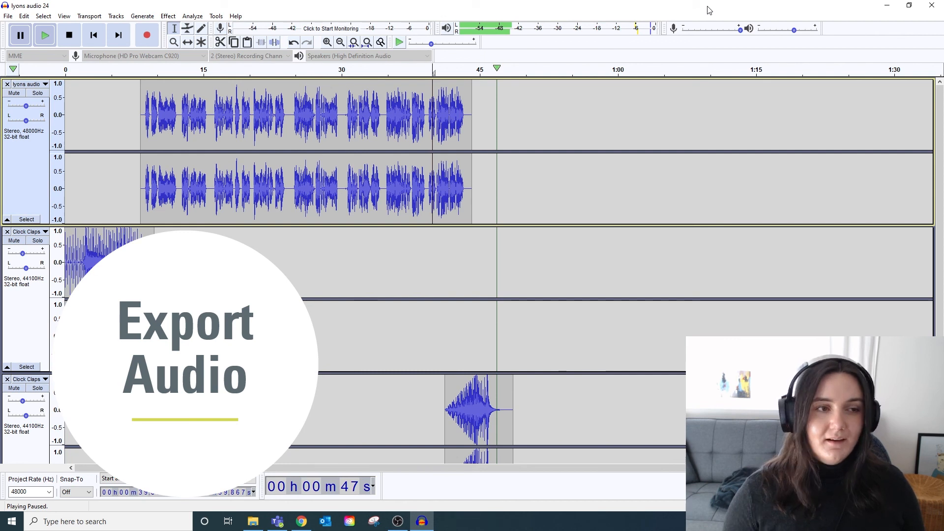
Export the mix as a stereo MP3 named lyons audio 24 in the audio-recording folder, at Standard, 170-210 kbps quality, without adding metadata tags.
left_click(10, 17)
mouse_move(35, 90)
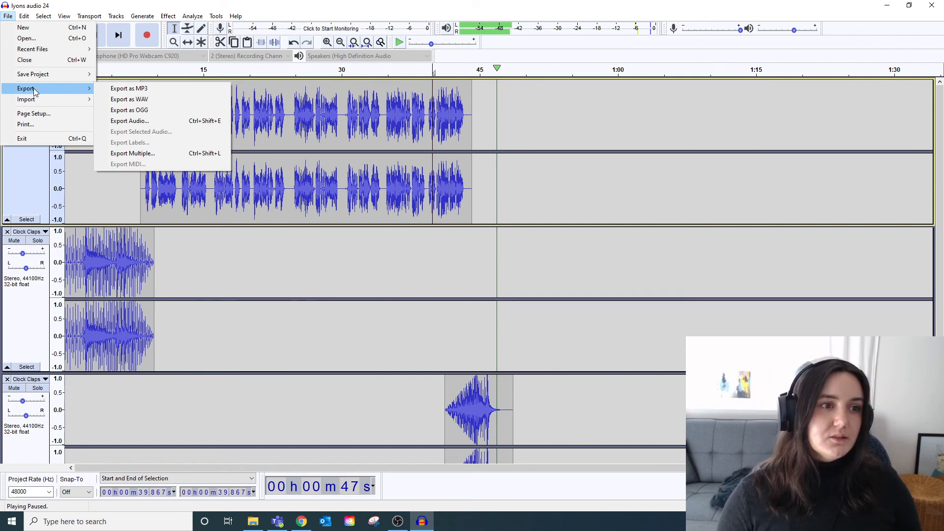
left_click(143, 90)
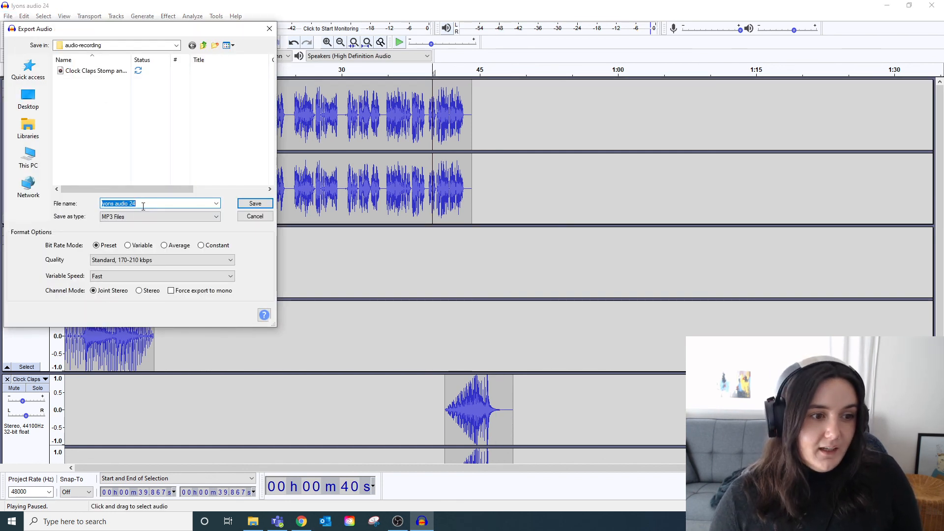
left_click(255, 204)
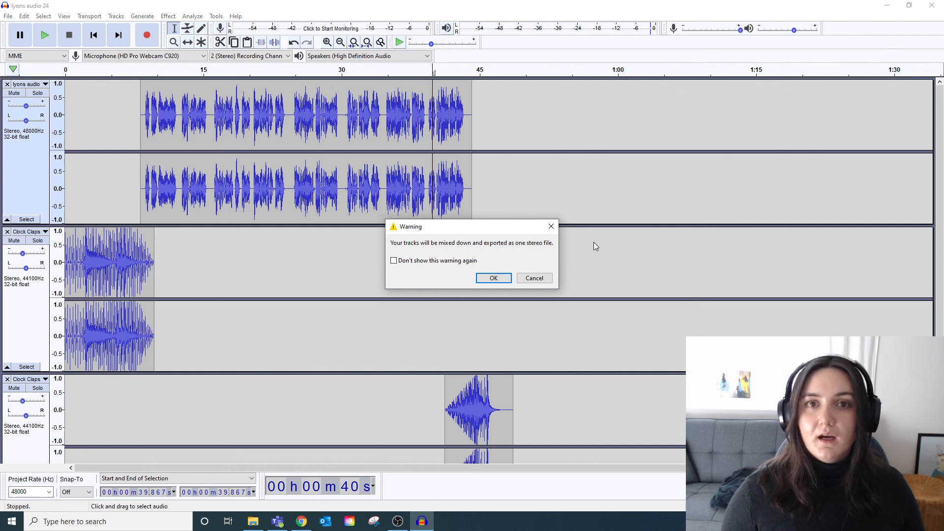
left_click(494, 278)
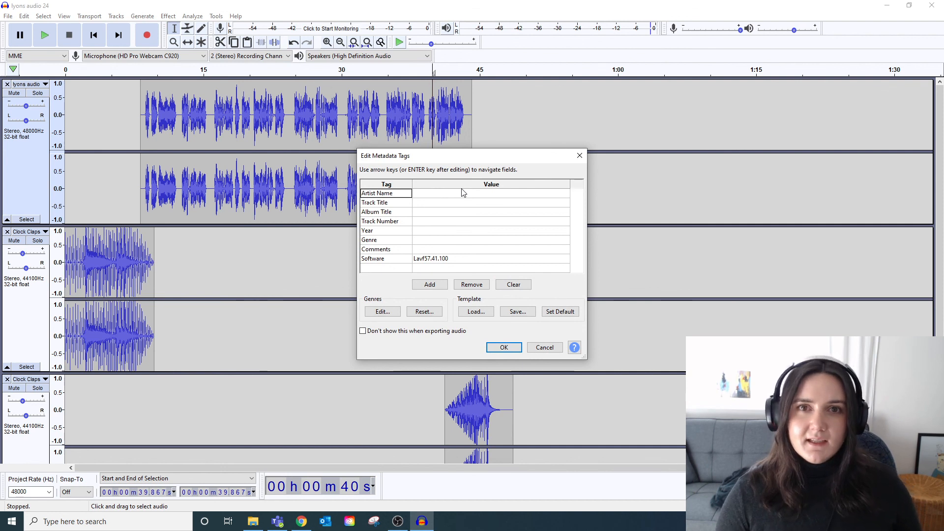
left_click(429, 195)
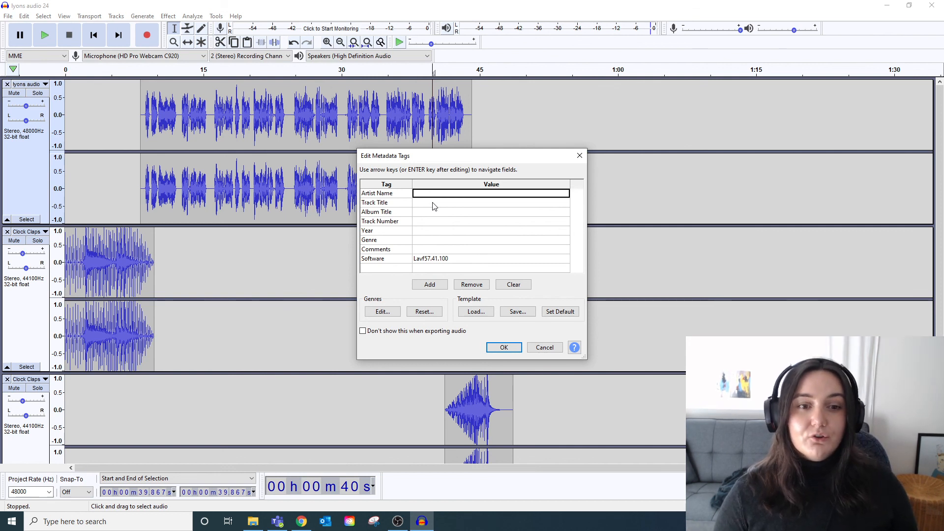
left_click(504, 348)
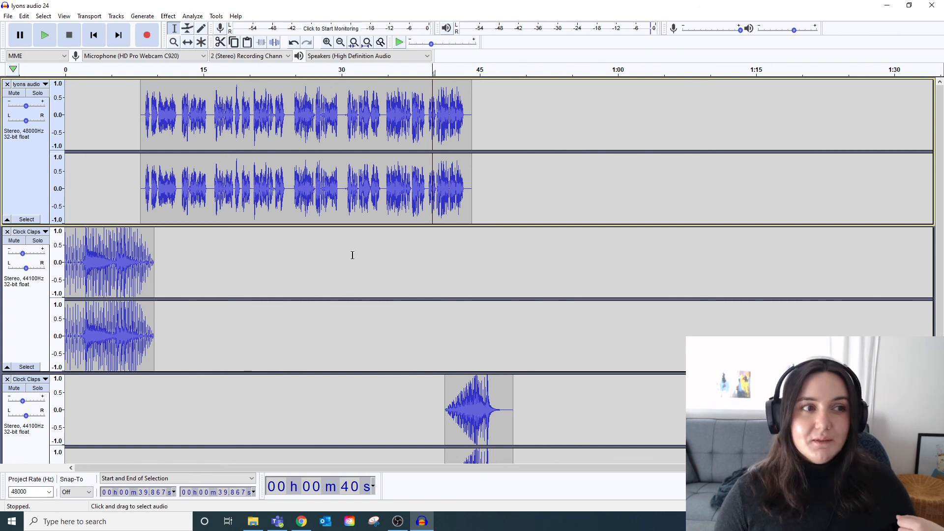
Save the project as the Audacity project lyons audio 24 in the audio-recording folder.
left_click(8, 18)
mouse_move(33, 74)
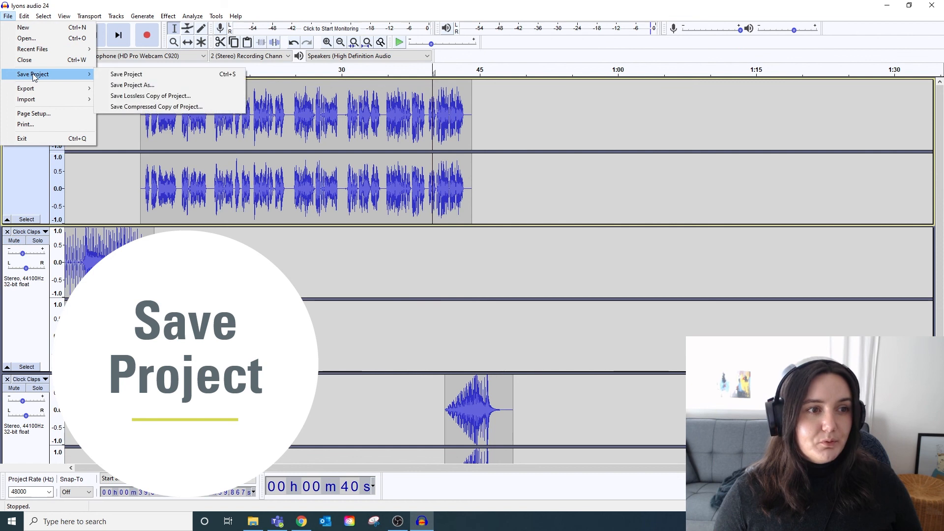
left_click(158, 75)
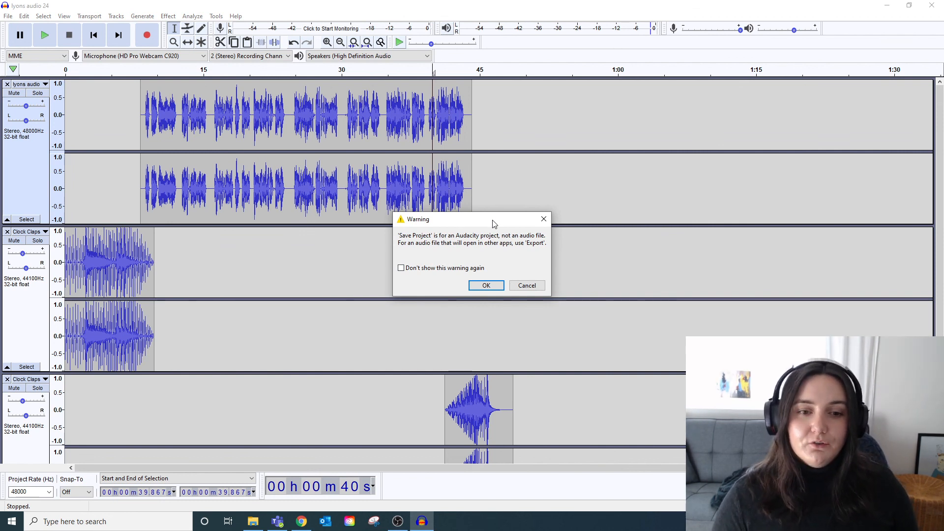
left_click(492, 287)
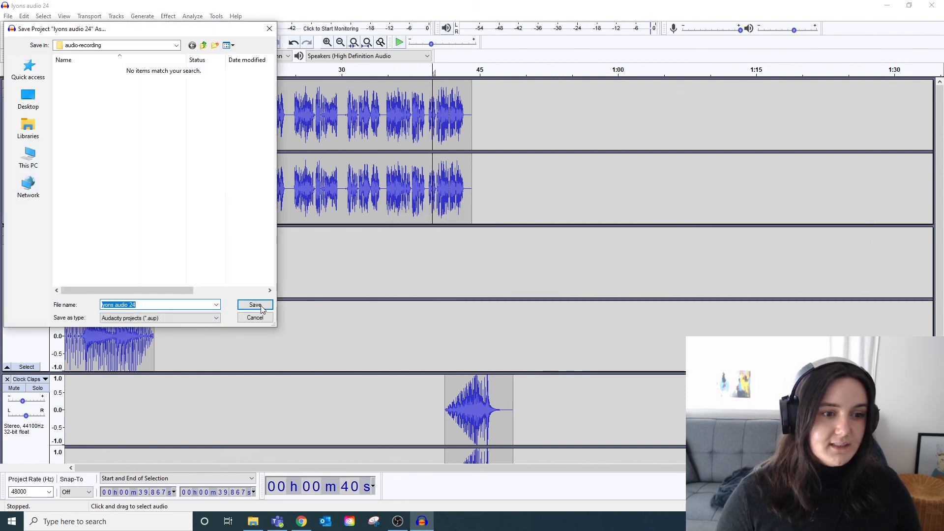
left_click(270, 306)
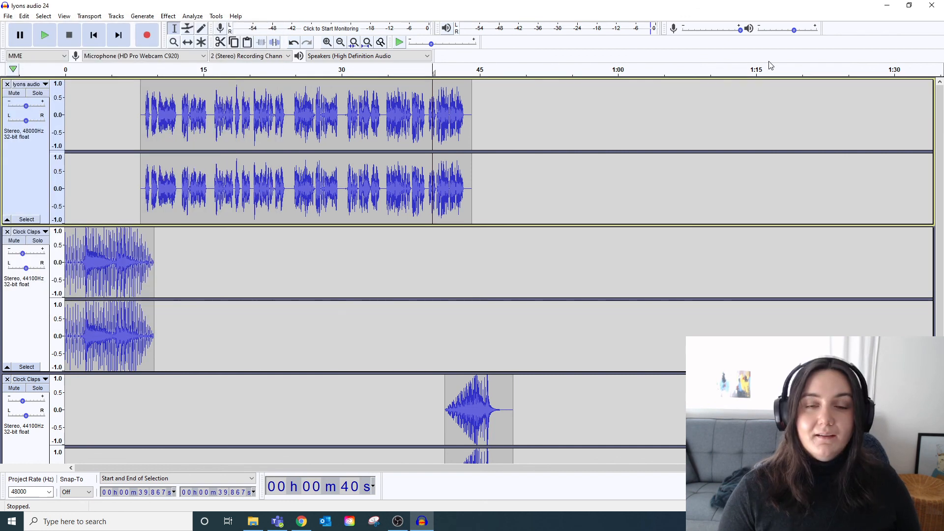